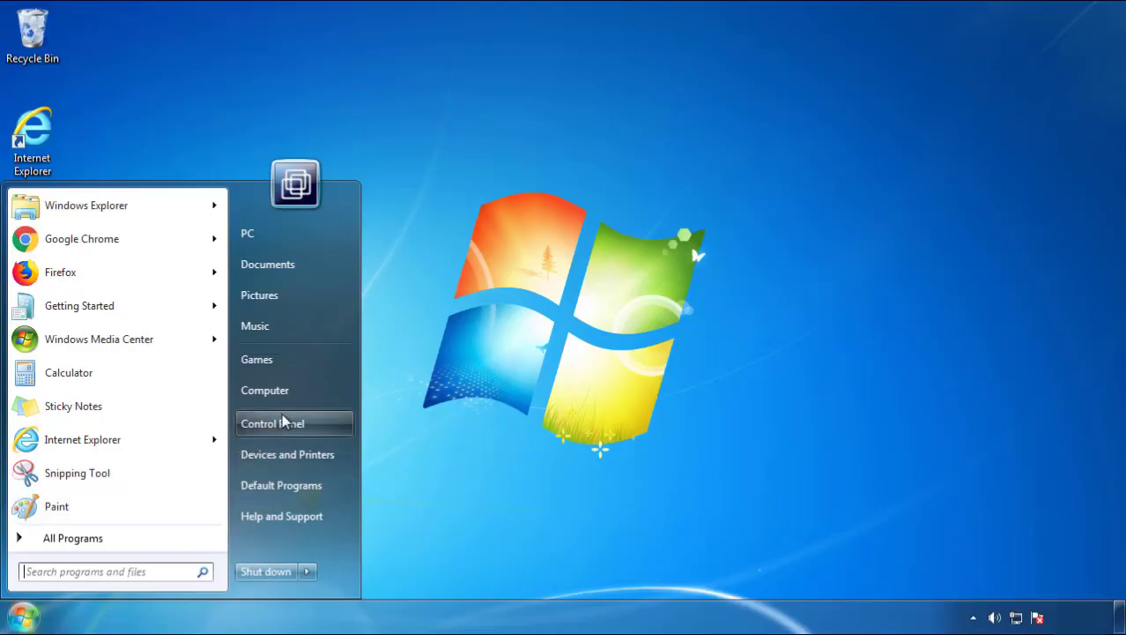
List installed programs by install date, newest first, so SearchMine 2.00 appears on top
{"action": "left_click", "coordinate": [283, 419]}
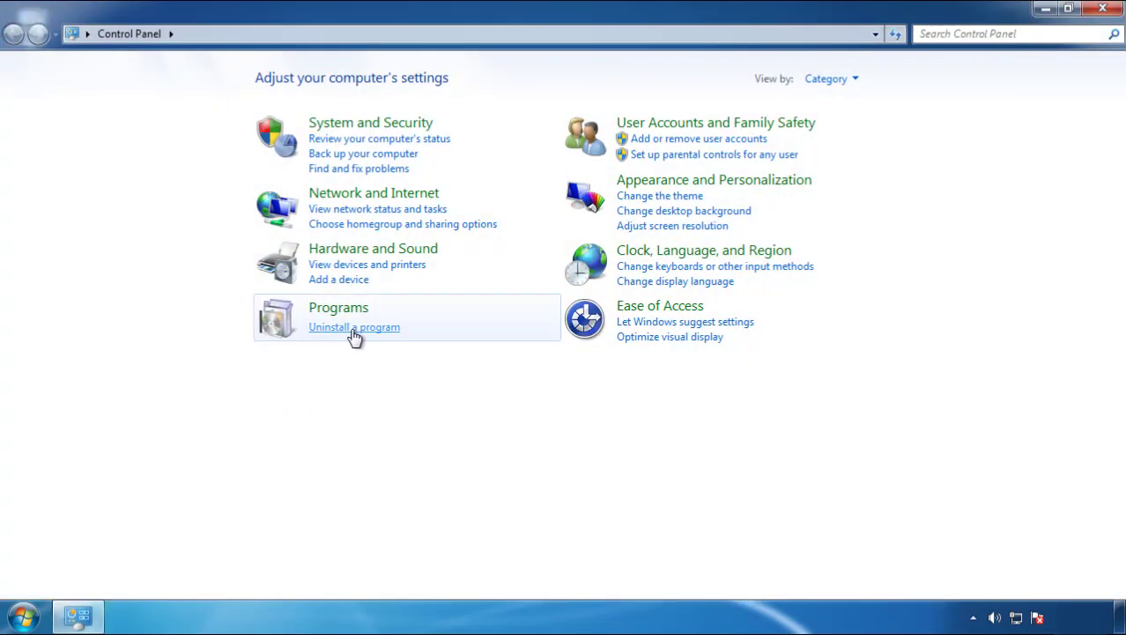
{"action": "left_click", "coordinate": [353, 336]}
{"action": "left_click", "coordinate": [663, 169]}
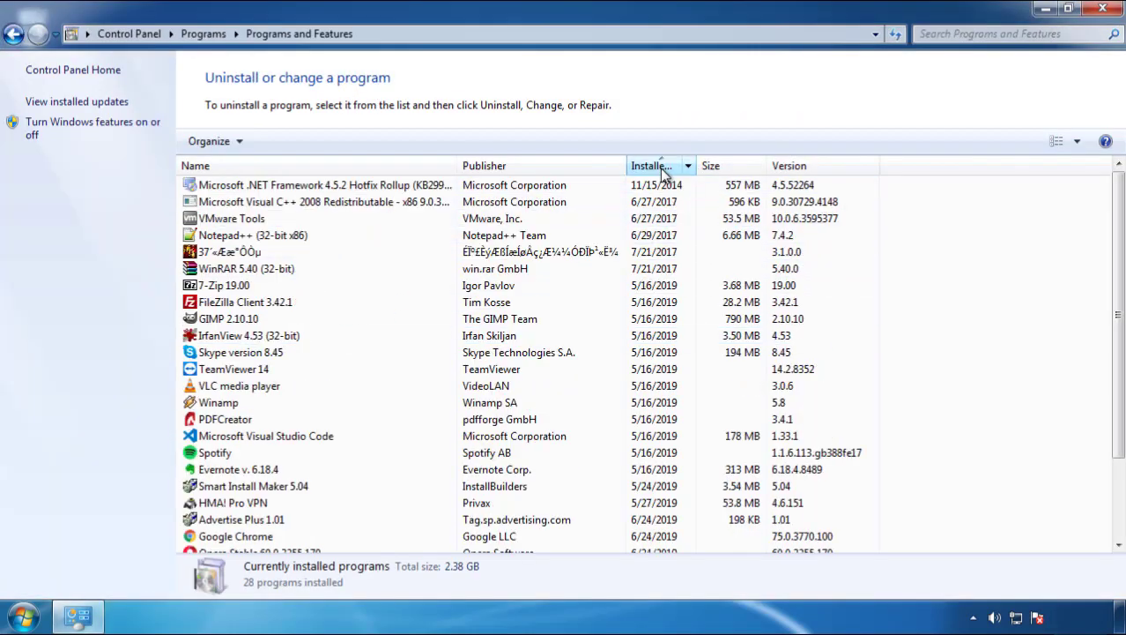
{"action": "left_click", "coordinate": [663, 169]}
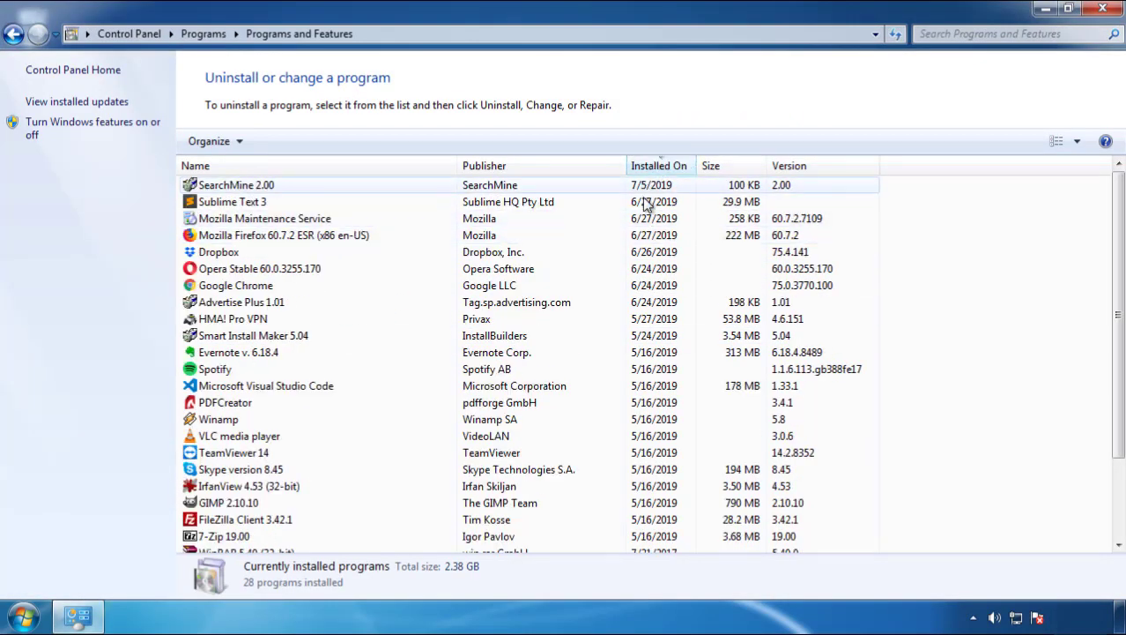
Uninstall SearchMine 2.00 from Programs and Features
{"action": "left_click", "coordinate": [236, 186]}
{"action": "left_click", "coordinate": [281, 141]}
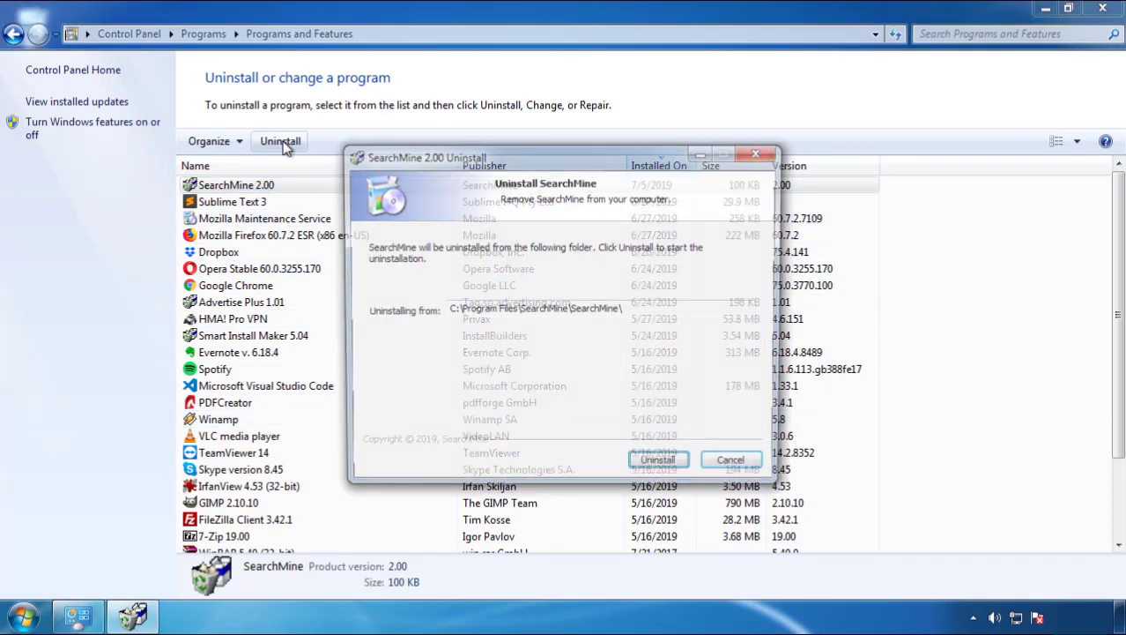
{"action": "left_click", "coordinate": [655, 467]}
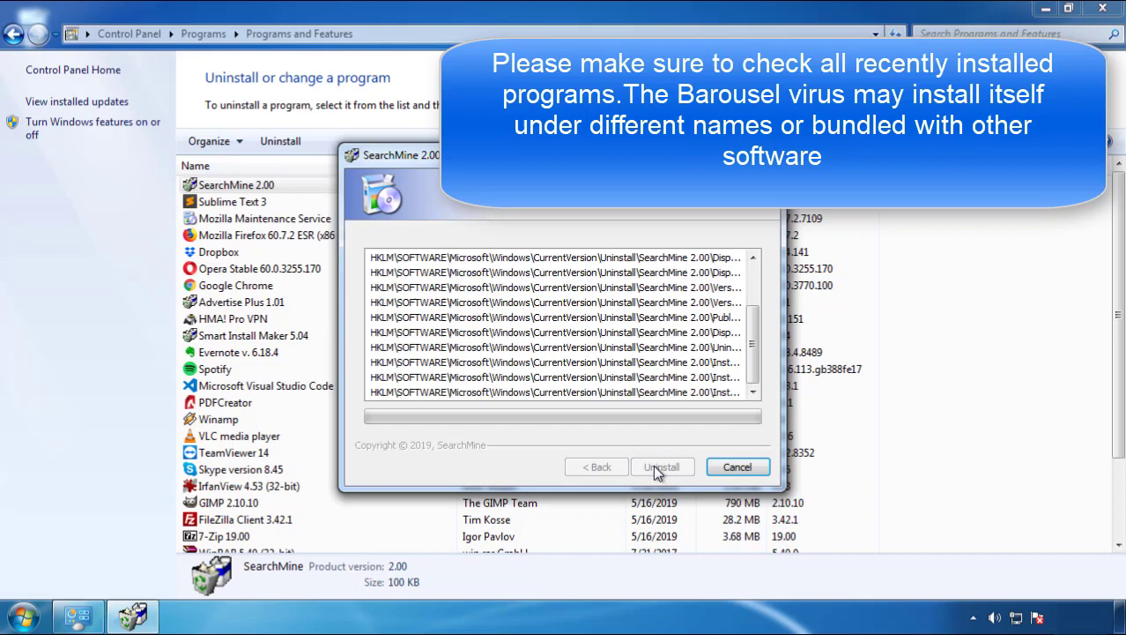
{"action": "left_click", "coordinate": [653, 467]}
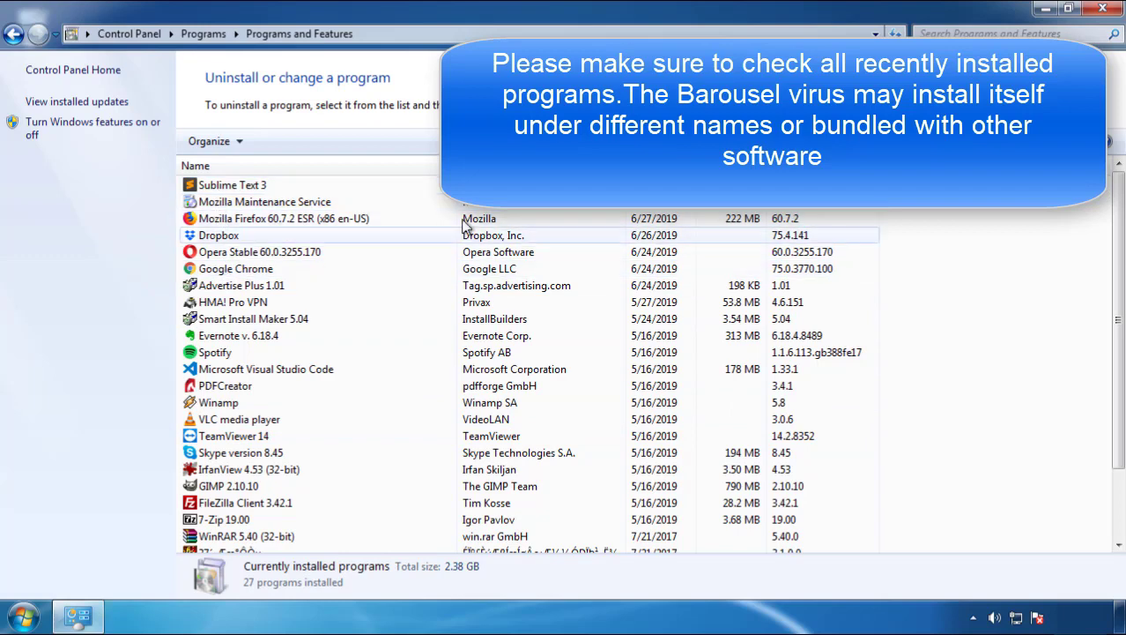
Close Programs and Features and restart Windows from the Start menu
{"action": "left_click", "coordinate": [1104, 11]}
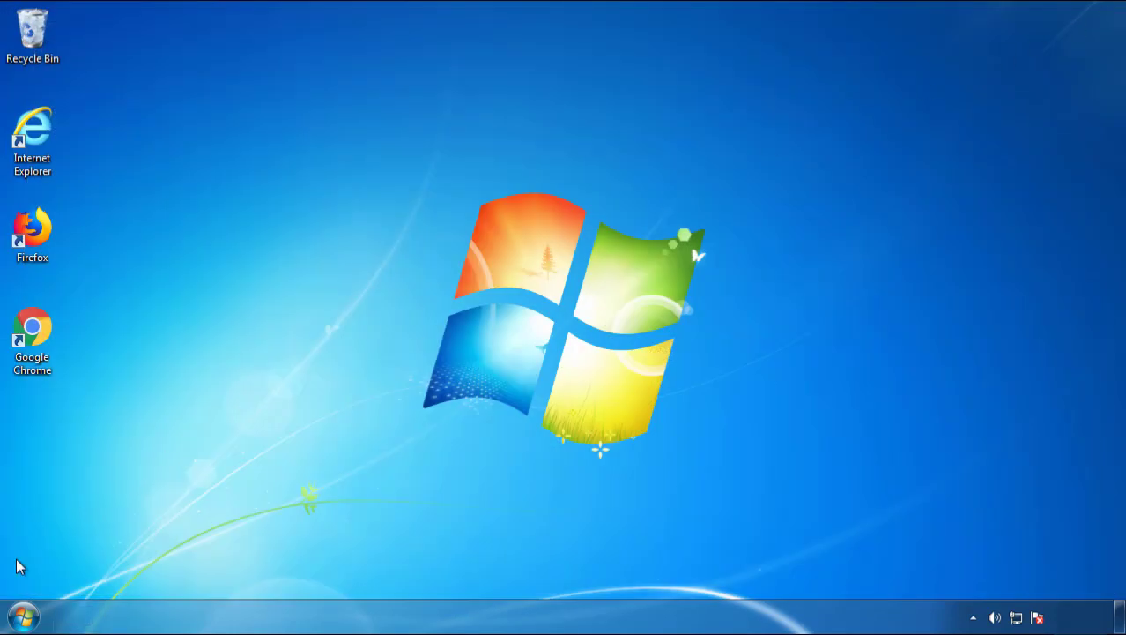
{"action": "left_click", "coordinate": [23, 617]}
{"action": "mouse_move", "coordinate": [306, 571]}
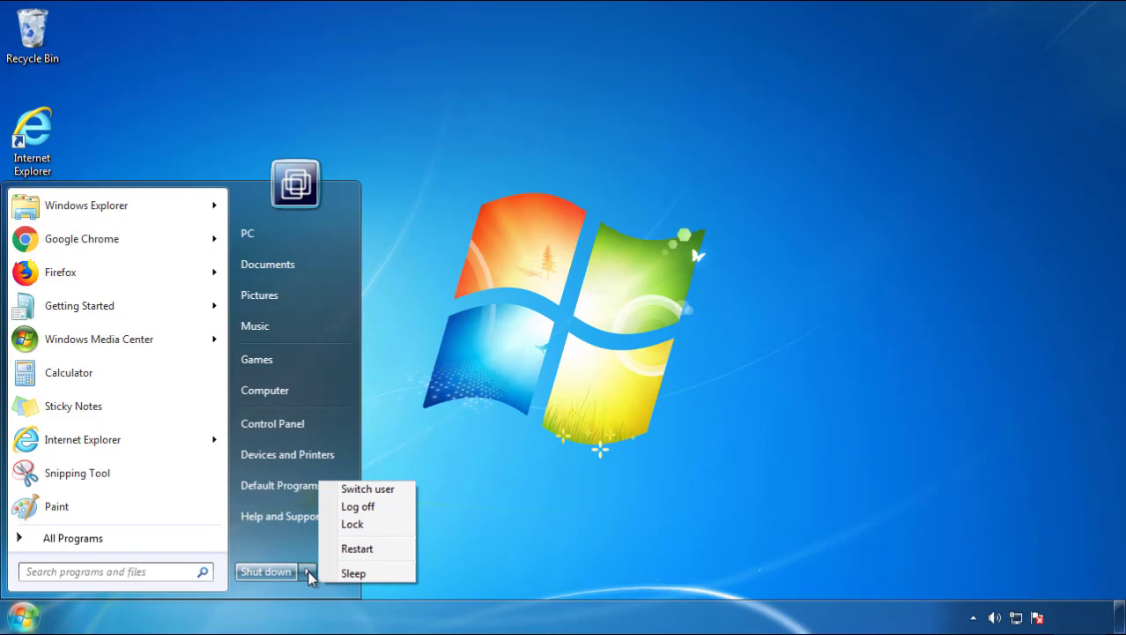
{"action": "left_click", "coordinate": [585, 493]}
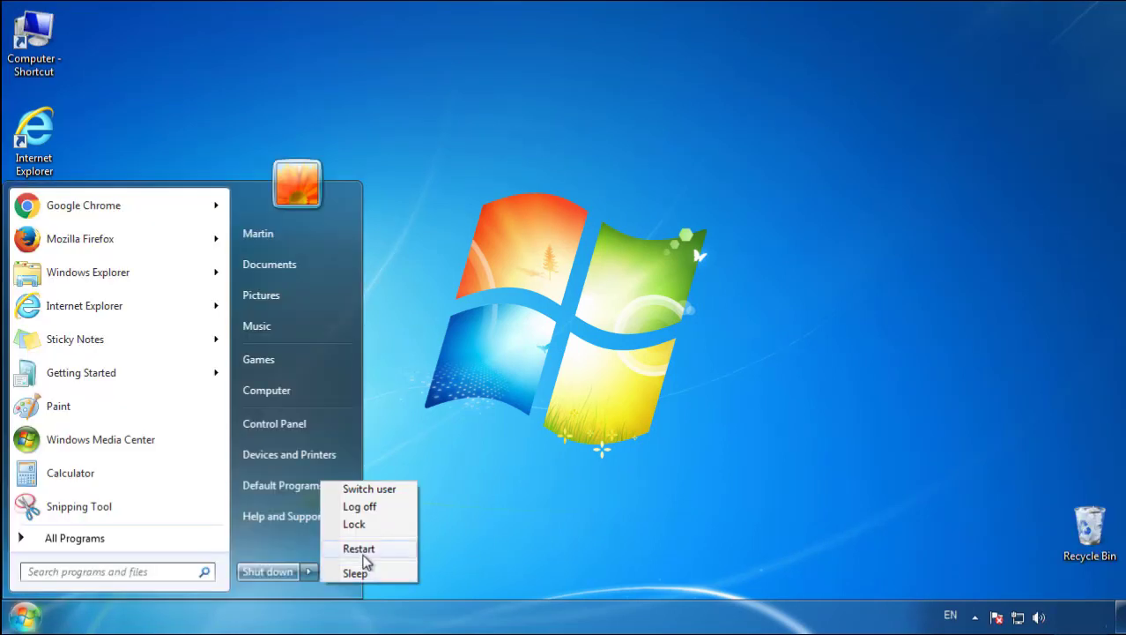
{"action": "left_click", "coordinate": [363, 552]}
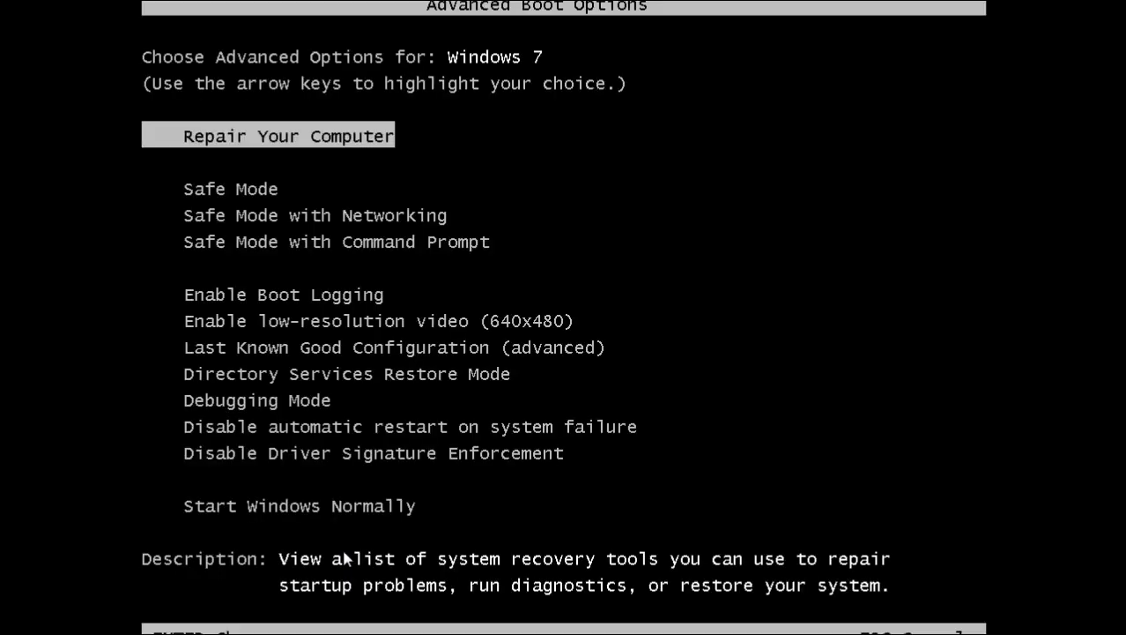
Boot into Safe Mode and launch Firefox, declining the default-browser prompt
{"action": "key", "text": "Down"}
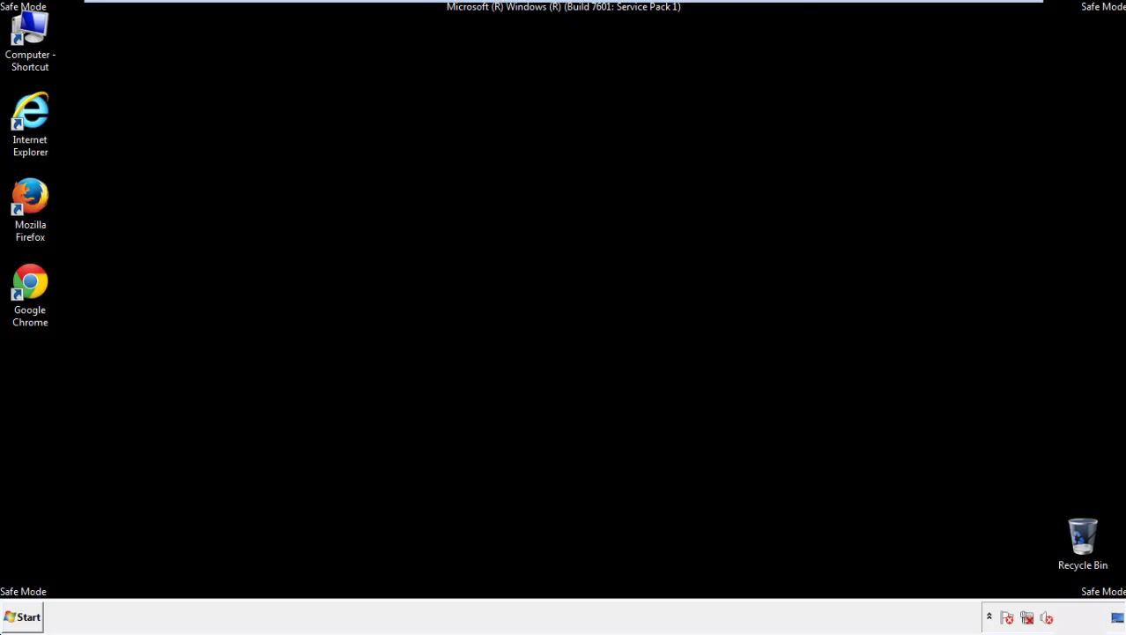
{"action": "double_click", "coordinate": [40, 206]}
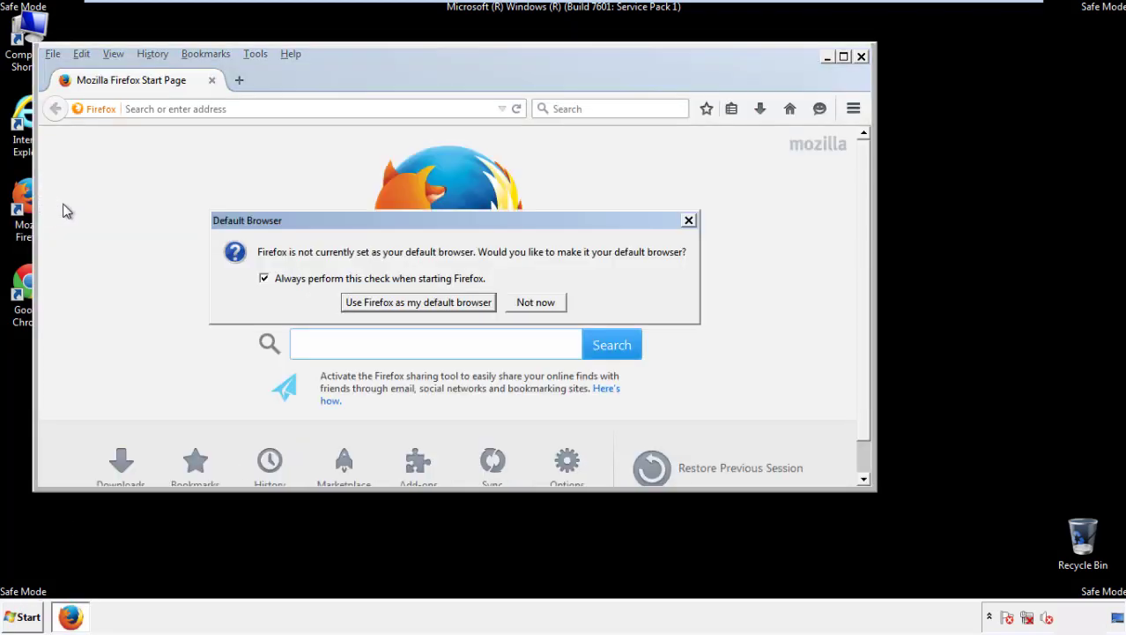
{"action": "left_click", "coordinate": [539, 304]}
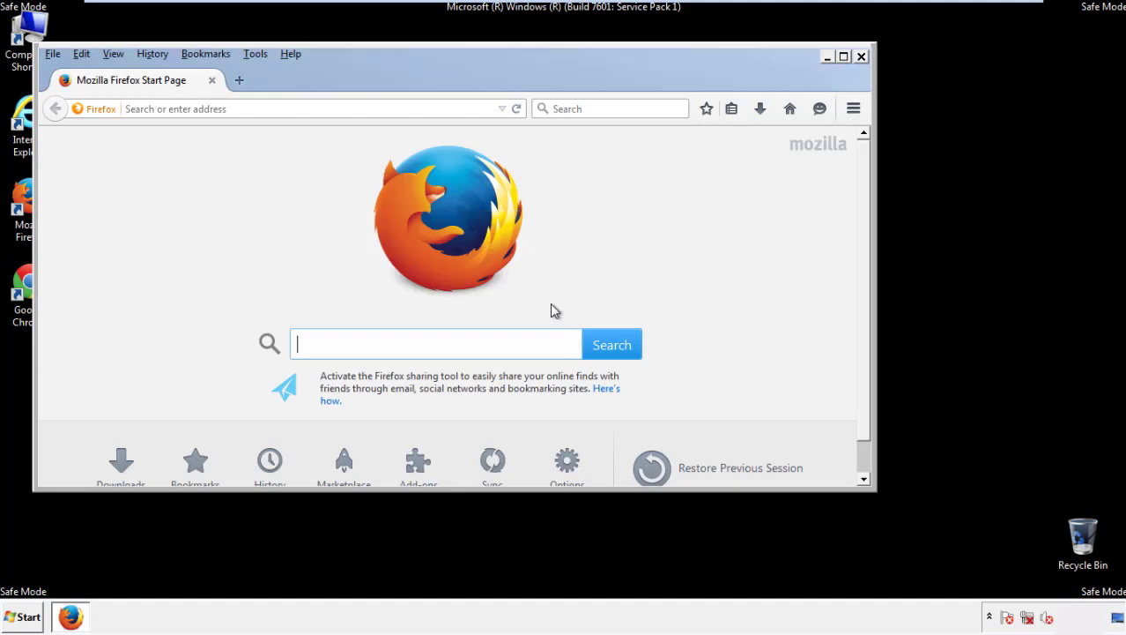
Toggle Firefox's Menu Bar off and back on so it shows
{"action": "right_click", "coordinate": [343, 77]}
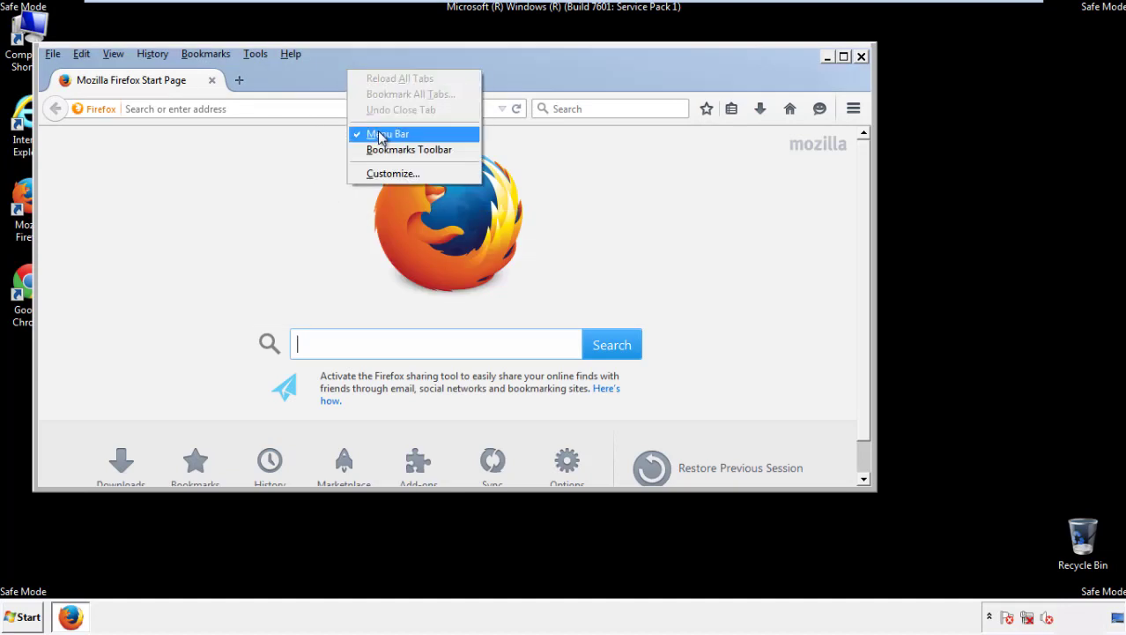
{"action": "left_click", "coordinate": [377, 132]}
{"action": "right_click", "coordinate": [354, 73]}
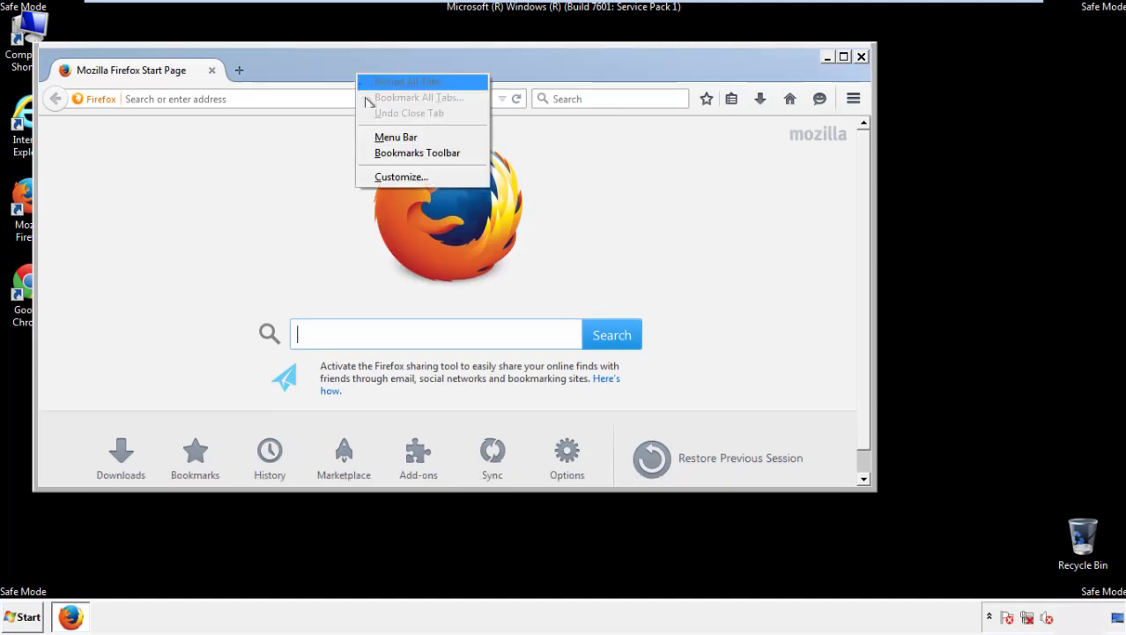
{"action": "left_click", "coordinate": [379, 139]}
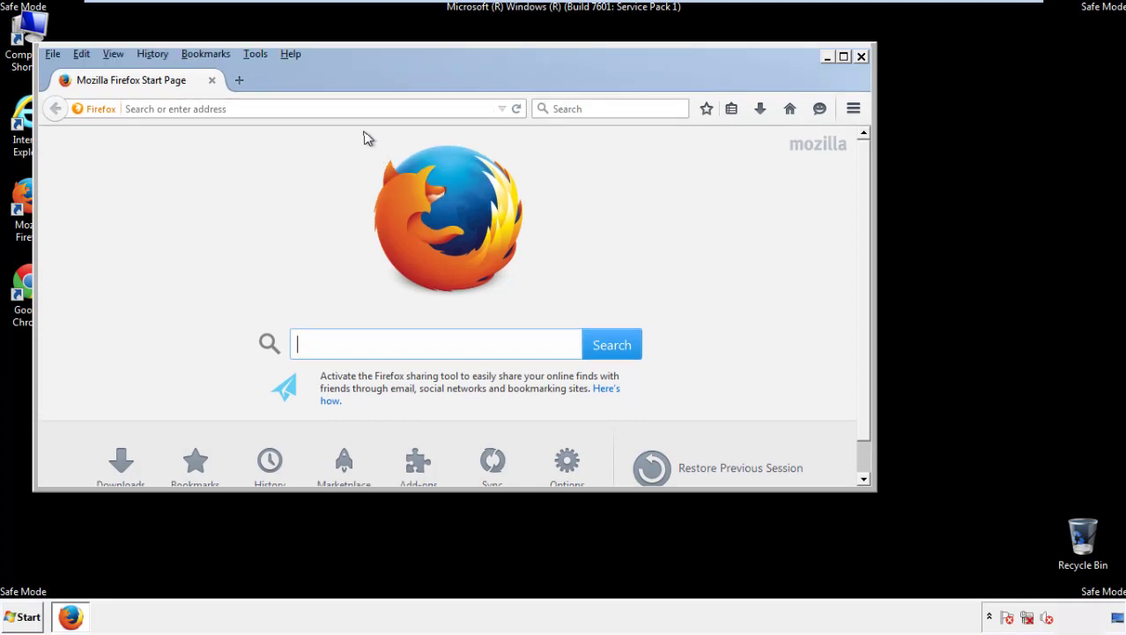
Set Clear Recent History to Everything, with Offline Website Data and Site Preferences ticked
{"action": "left_click", "coordinate": [159, 55]}
{"action": "left_click", "coordinate": [173, 88]}
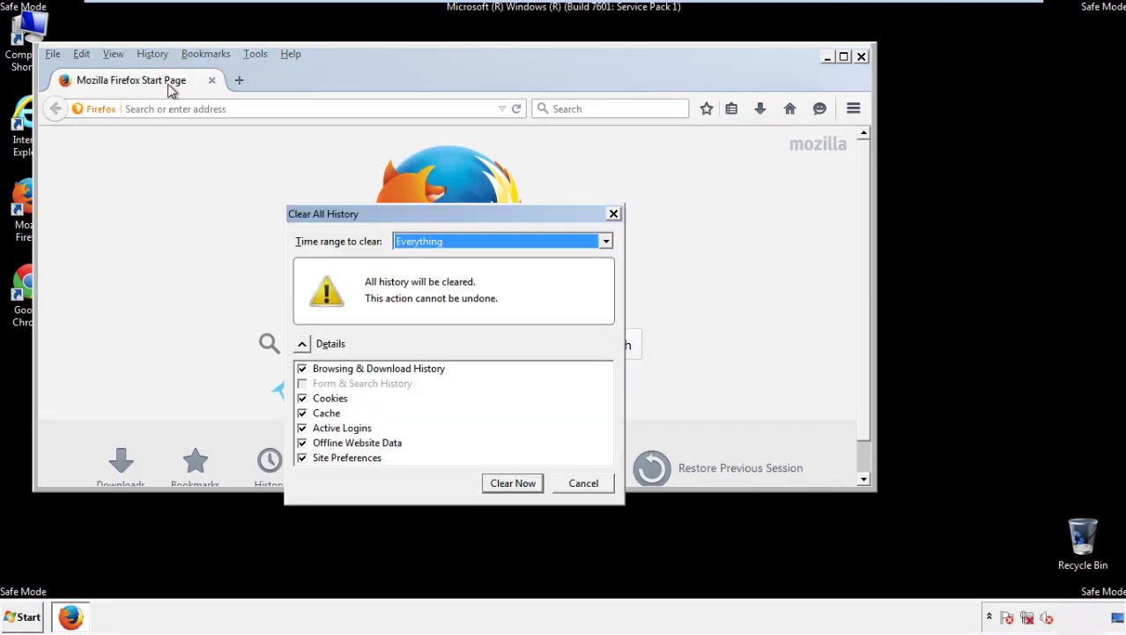
{"action": "left_click", "coordinate": [419, 245]}
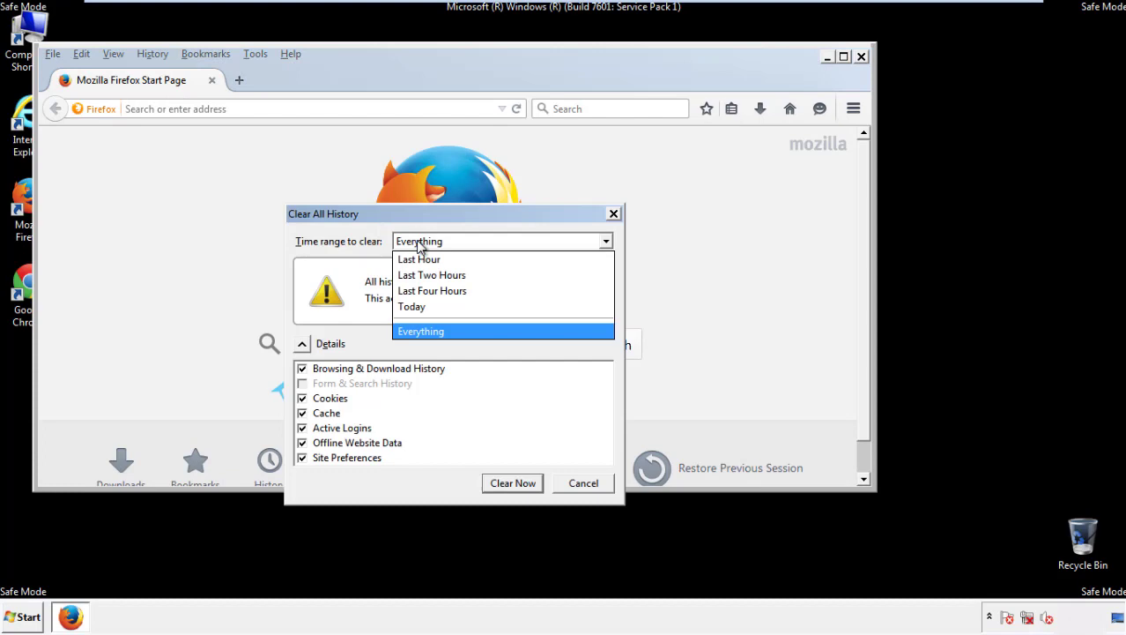
{"action": "left_click", "coordinate": [425, 328]}
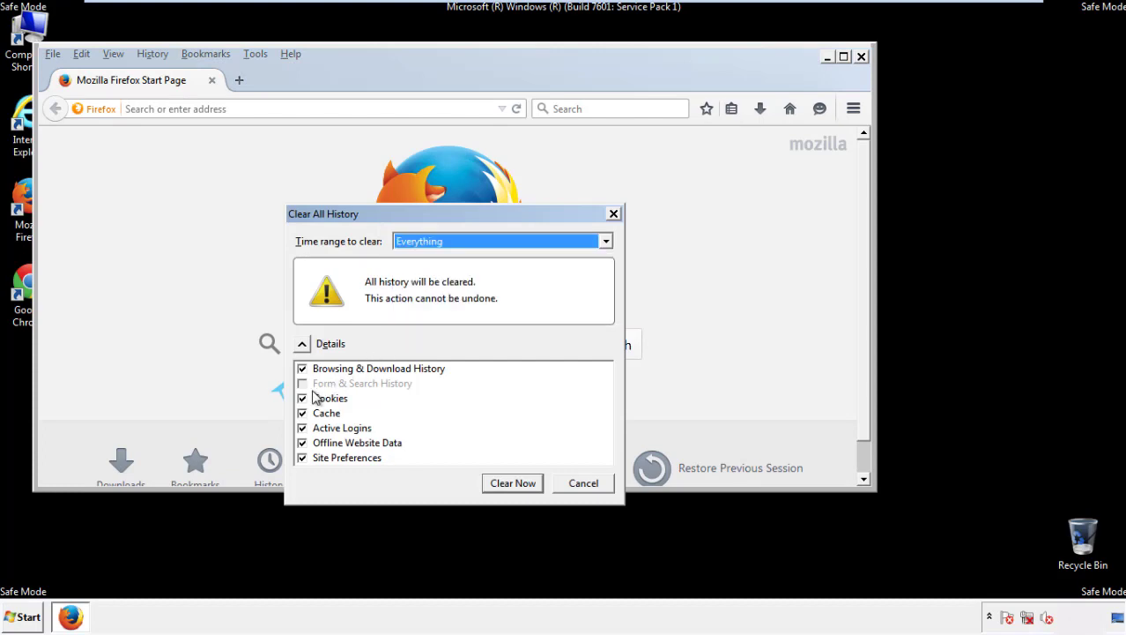
{"action": "left_click", "coordinate": [302, 442]}
{"action": "left_click", "coordinate": [303, 442]}
{"action": "left_click", "coordinate": [302, 457]}
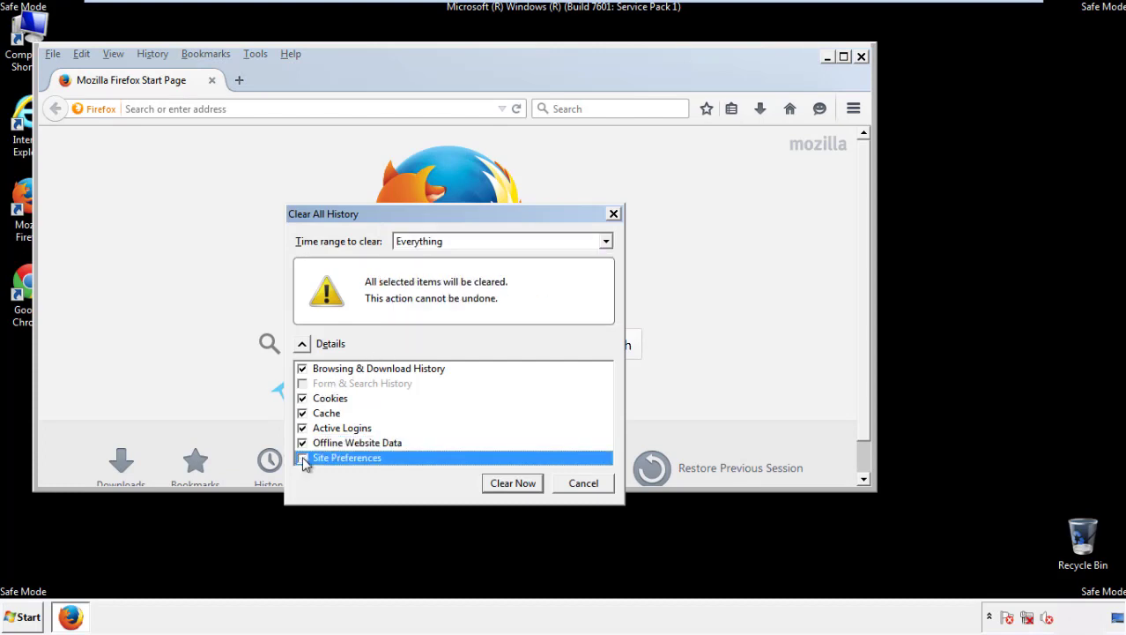
{"action": "left_click", "coordinate": [302, 458]}
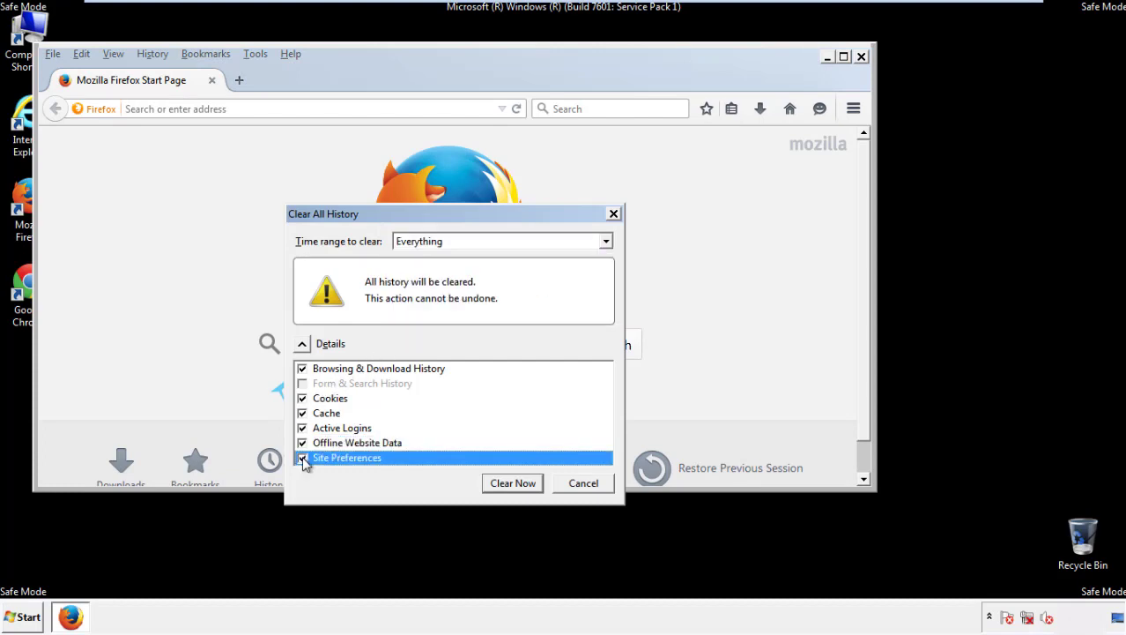
Clear all Firefox history, refresh Firefox to defaults, decline the default-browser prompt and close it
{"action": "left_click", "coordinate": [511, 485]}
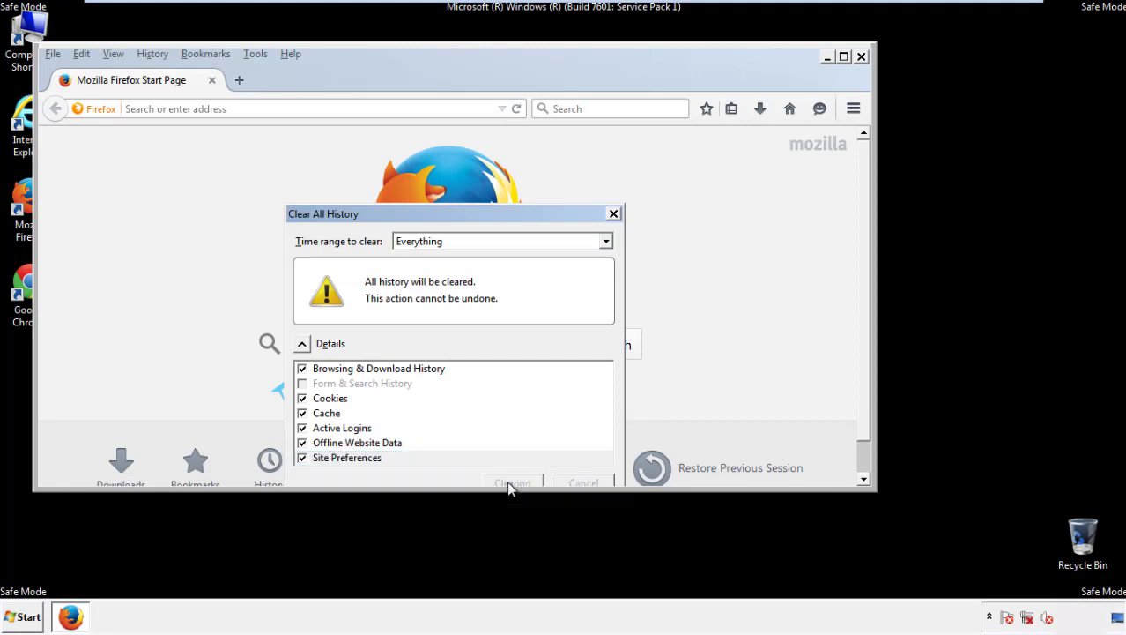
{"action": "left_click", "coordinate": [291, 54]}
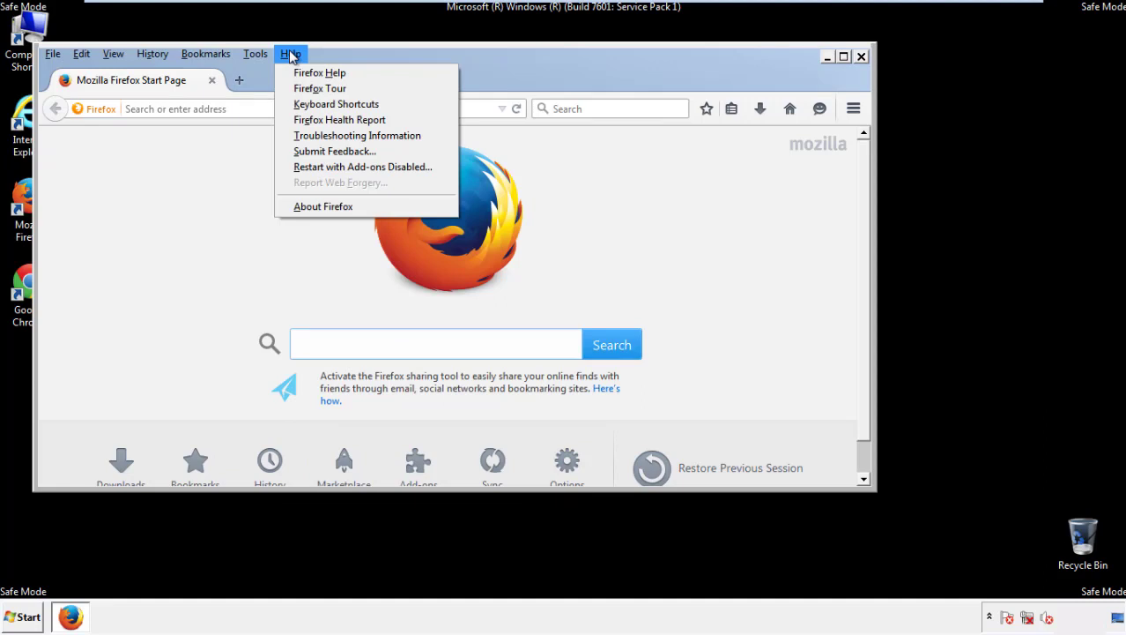
{"action": "left_click", "coordinate": [325, 135]}
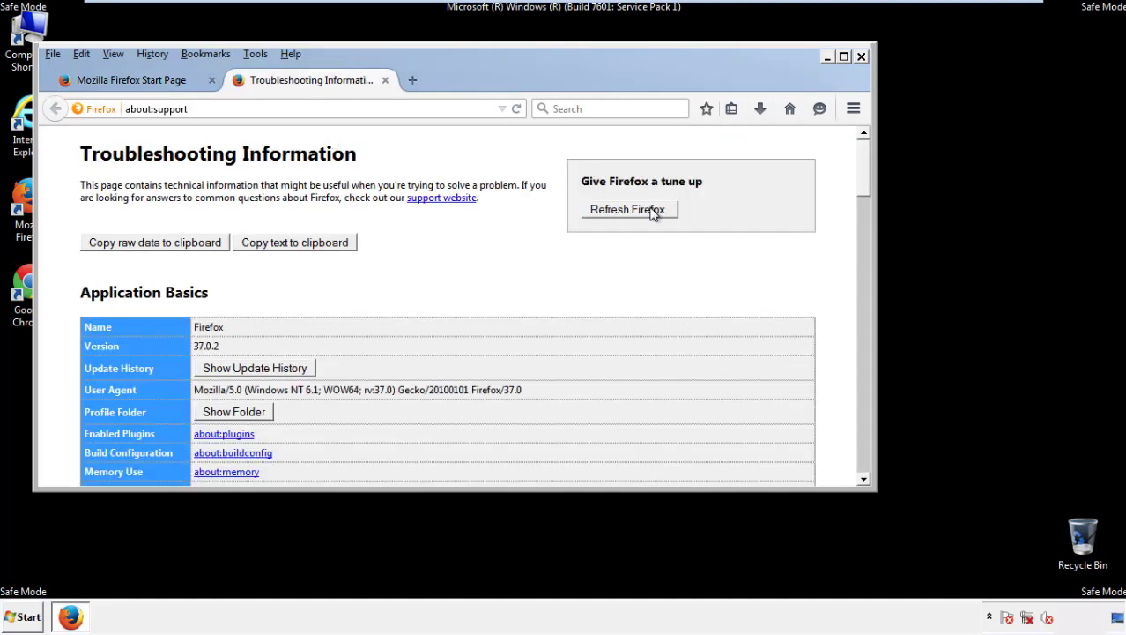
{"action": "left_click", "coordinate": [627, 210]}
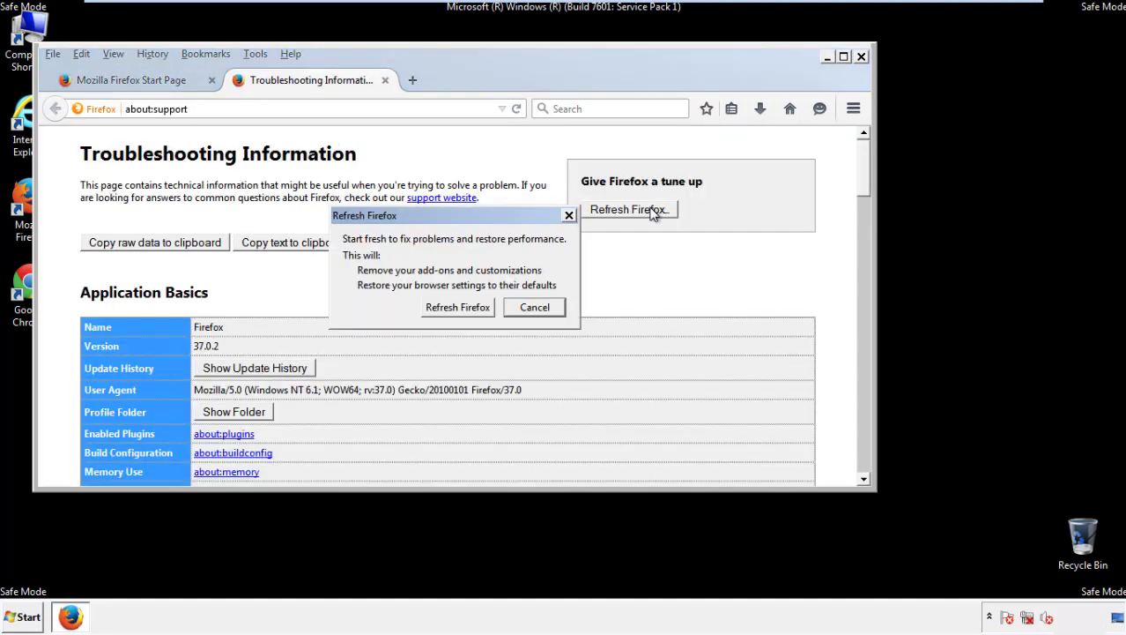
{"action": "left_click", "coordinate": [459, 307]}
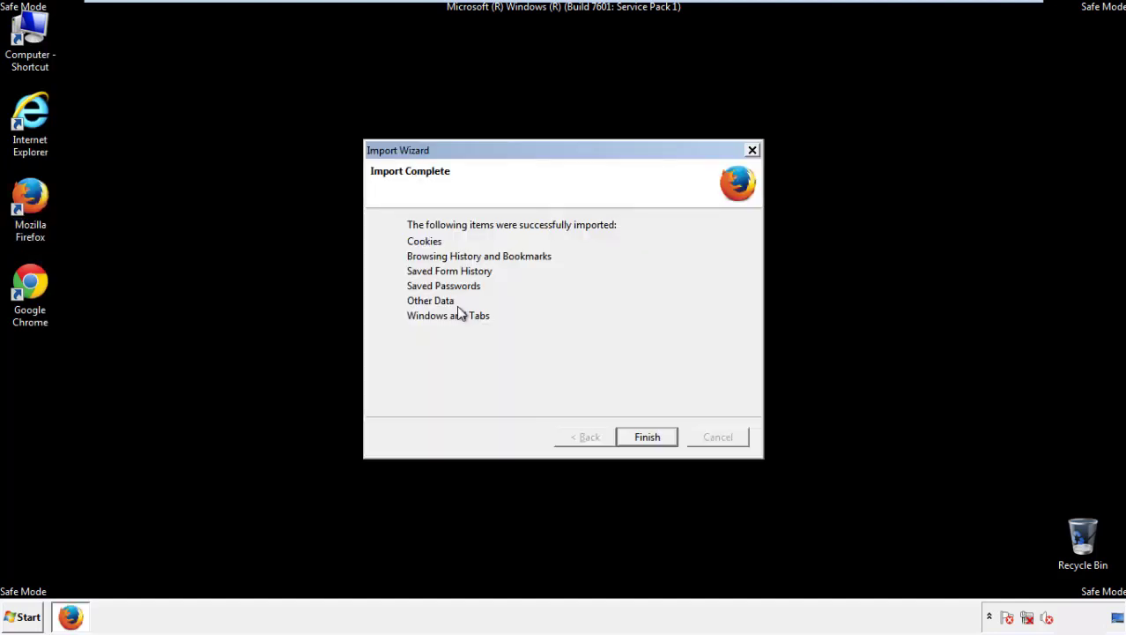
{"action": "left_click", "coordinate": [648, 438]}
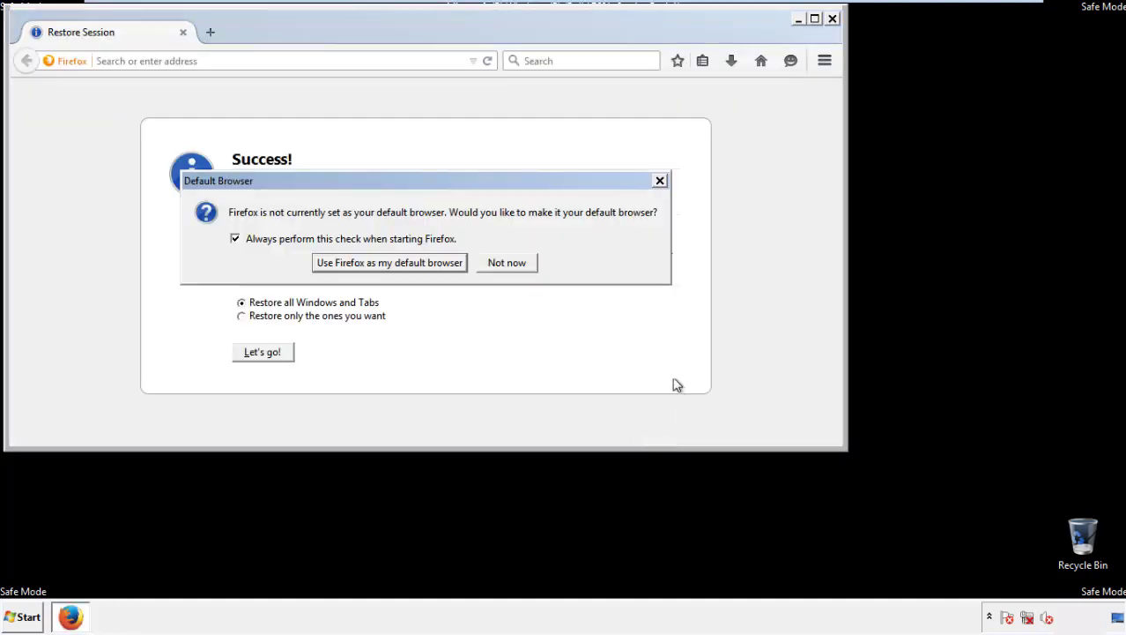
{"action": "left_click", "coordinate": [508, 264]}
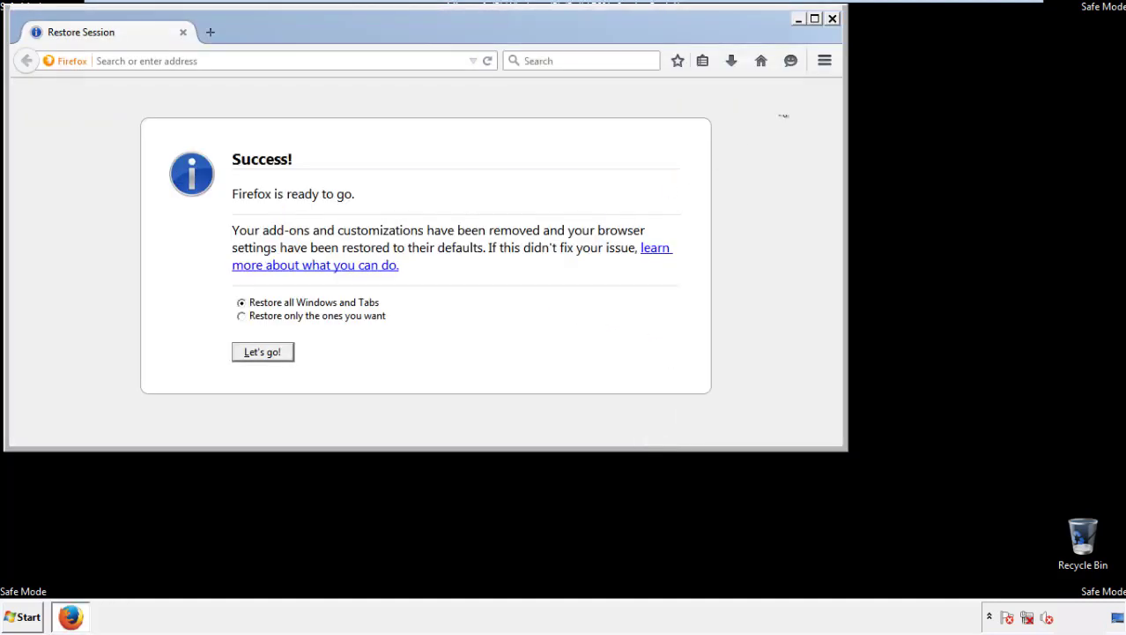
{"action": "left_click", "coordinate": [832, 18]}
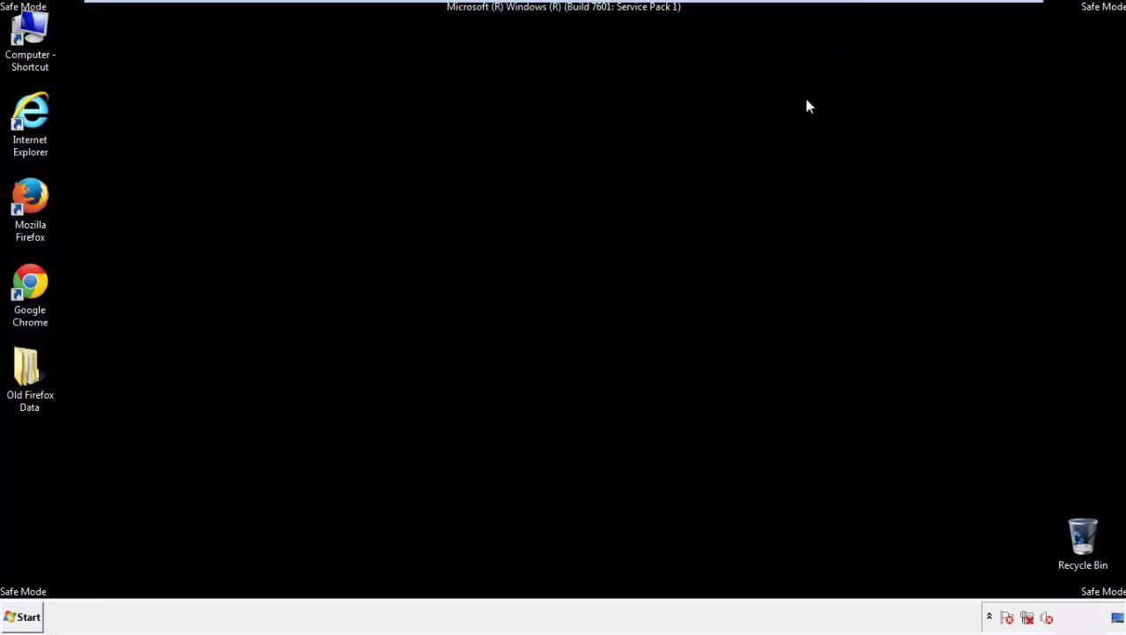
Launch Chrome, permanently dismiss the default-browser prompt, and go to the History page
{"action": "left_click", "coordinate": [28, 281]}
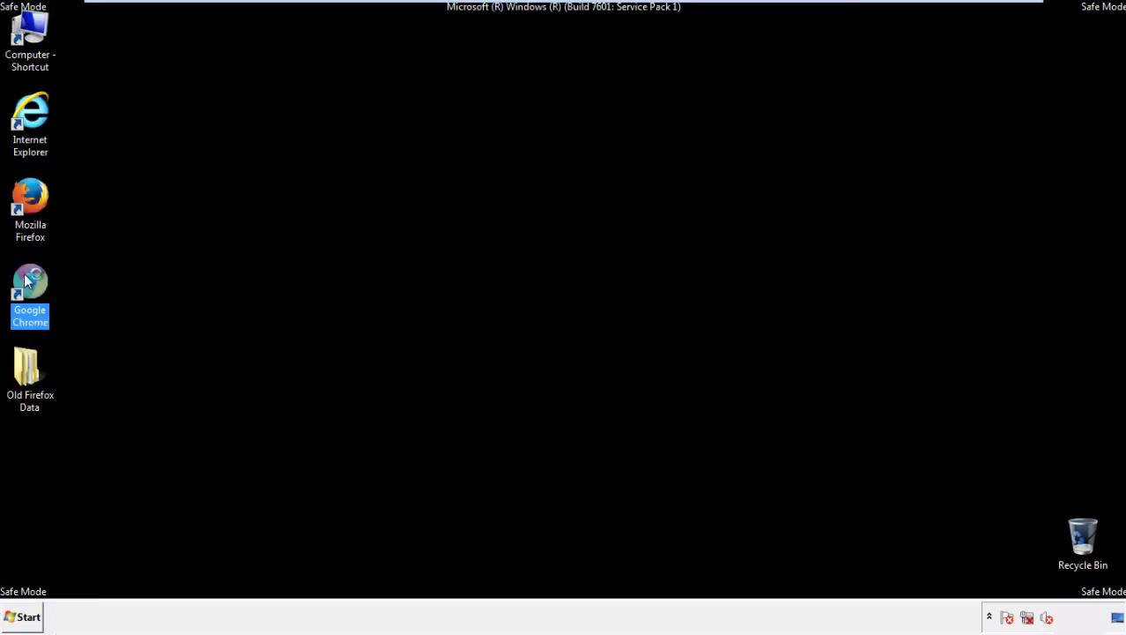
{"action": "double_click", "coordinate": [25, 277]}
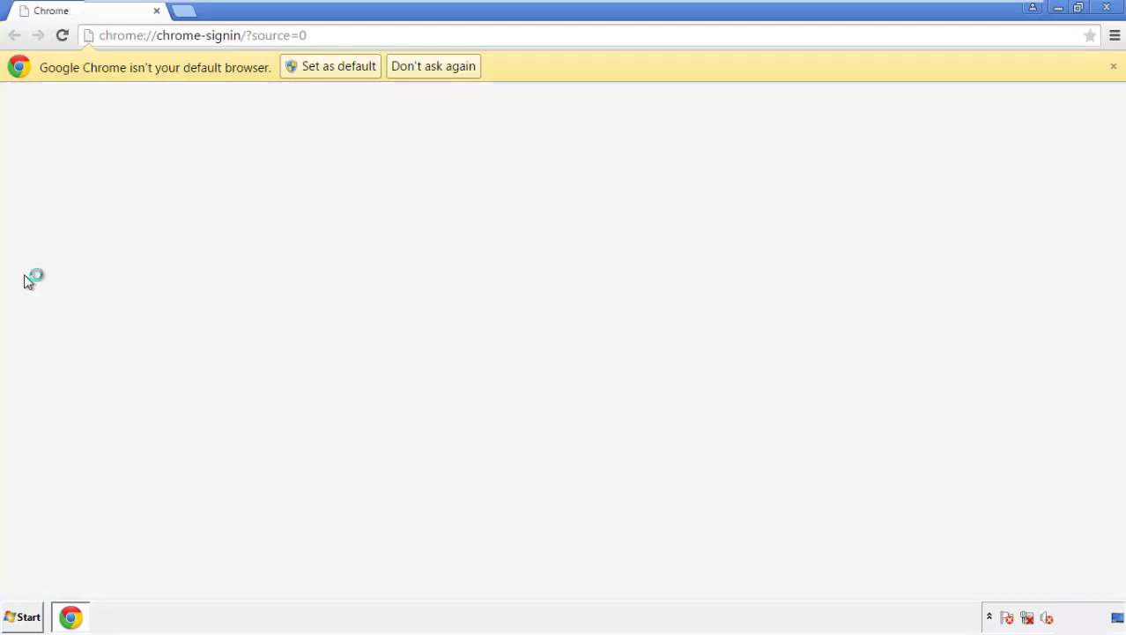
{"action": "left_click", "coordinate": [452, 67]}
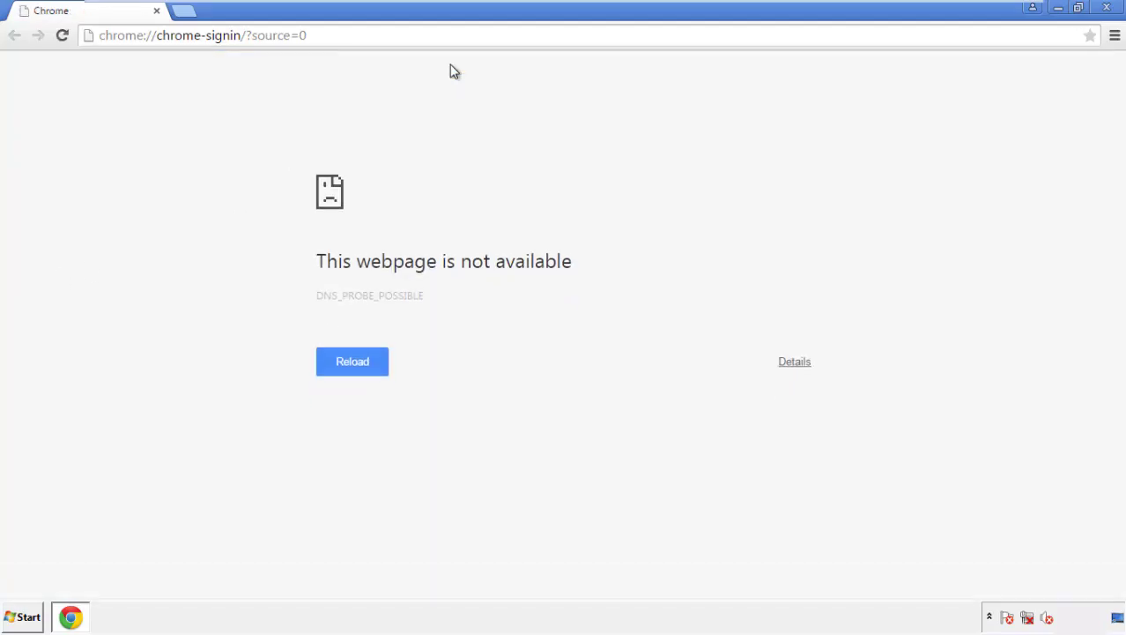
{"action": "left_click", "coordinate": [1114, 37]}
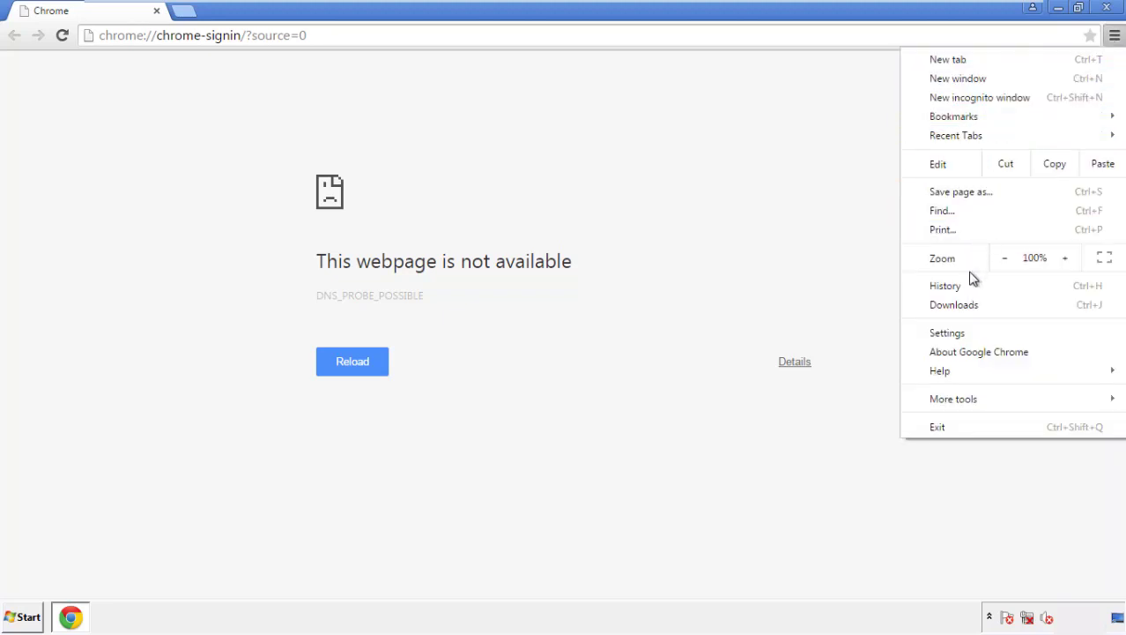
{"action": "left_click", "coordinate": [952, 333]}
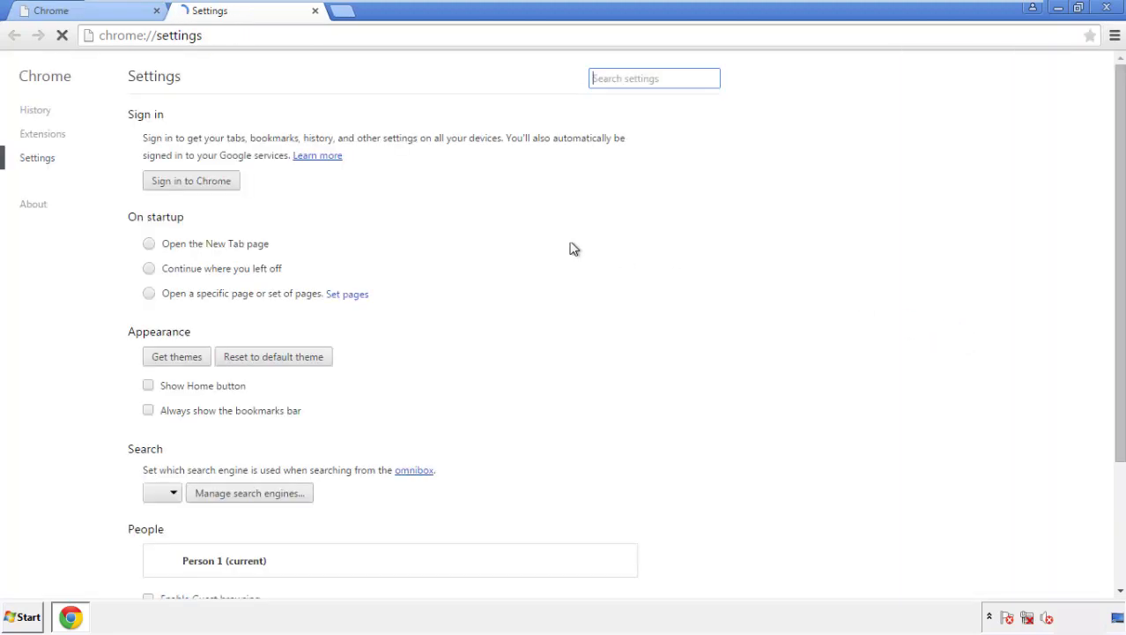
{"action": "left_click", "coordinate": [35, 110]}
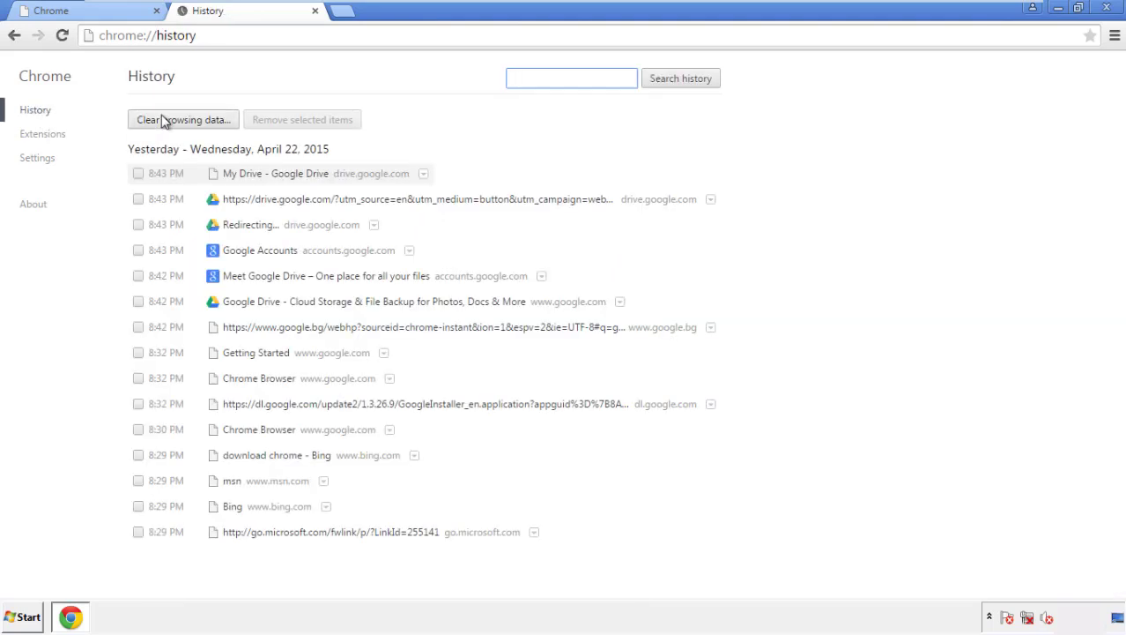
Clear Chrome browsing data from the beginning of time, including autofill form data
{"action": "left_click", "coordinate": [169, 122]}
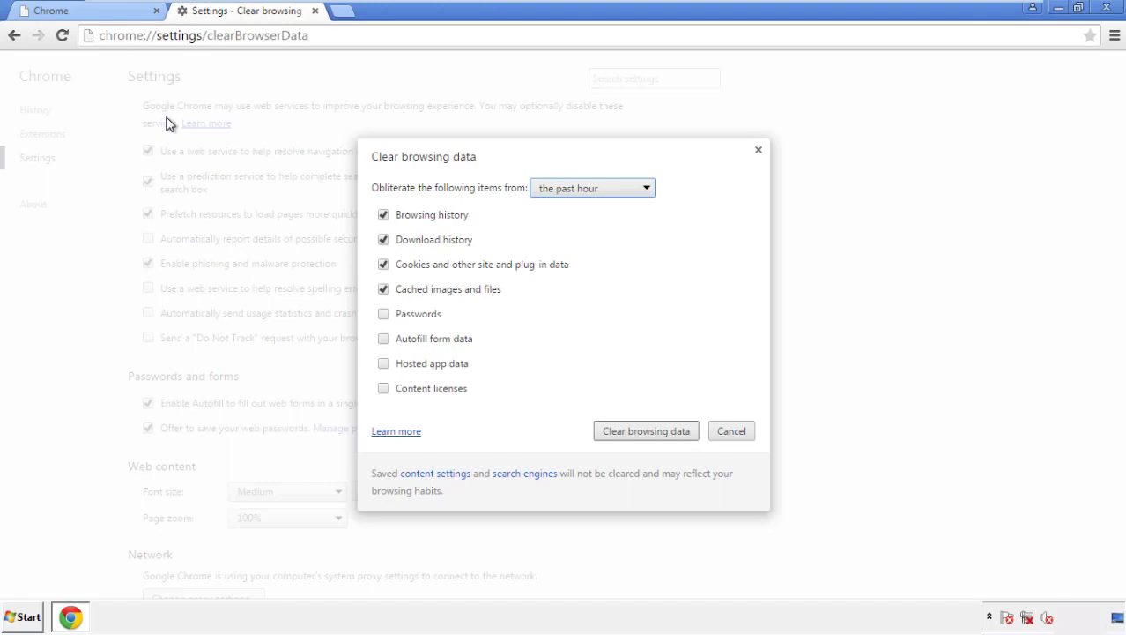
{"action": "left_click", "coordinate": [567, 189]}
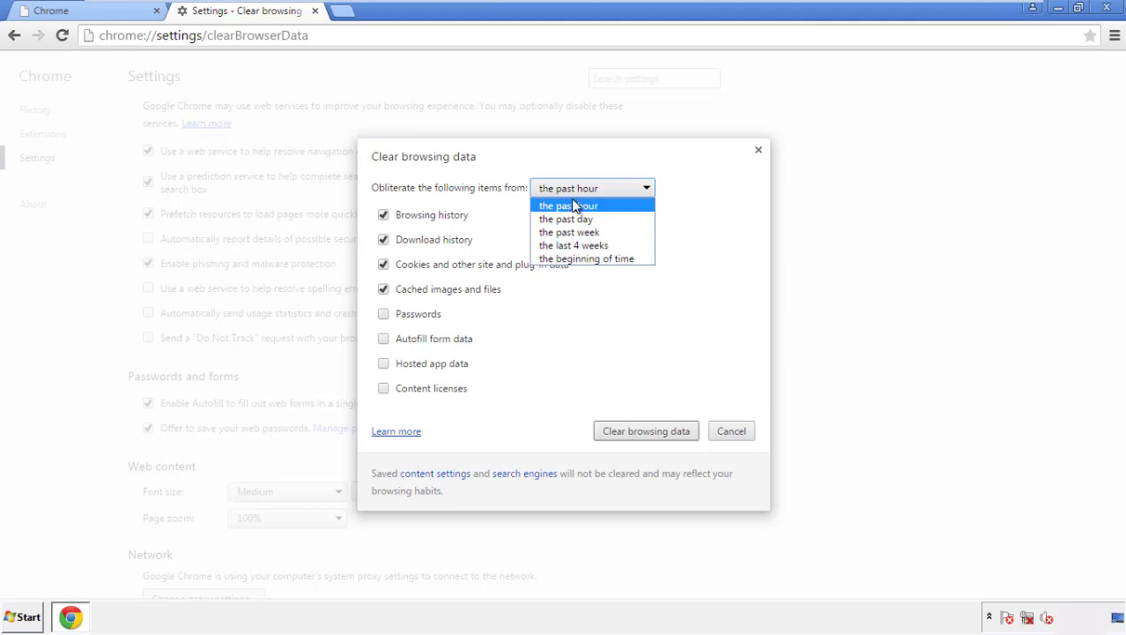
{"action": "left_click", "coordinate": [564, 259]}
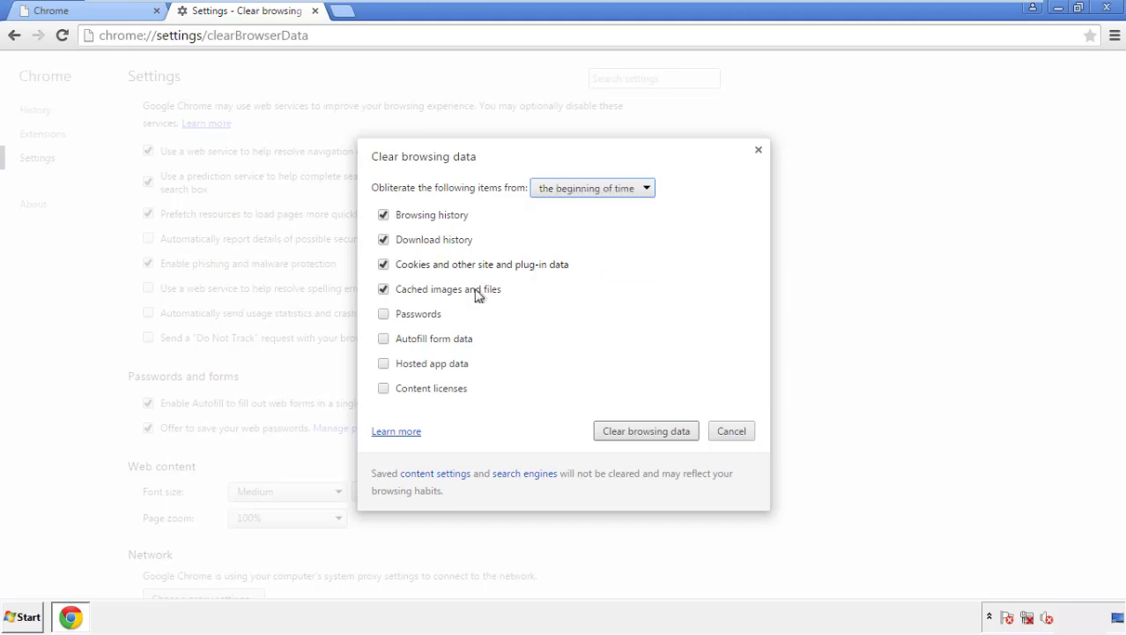
{"action": "left_click", "coordinate": [392, 342]}
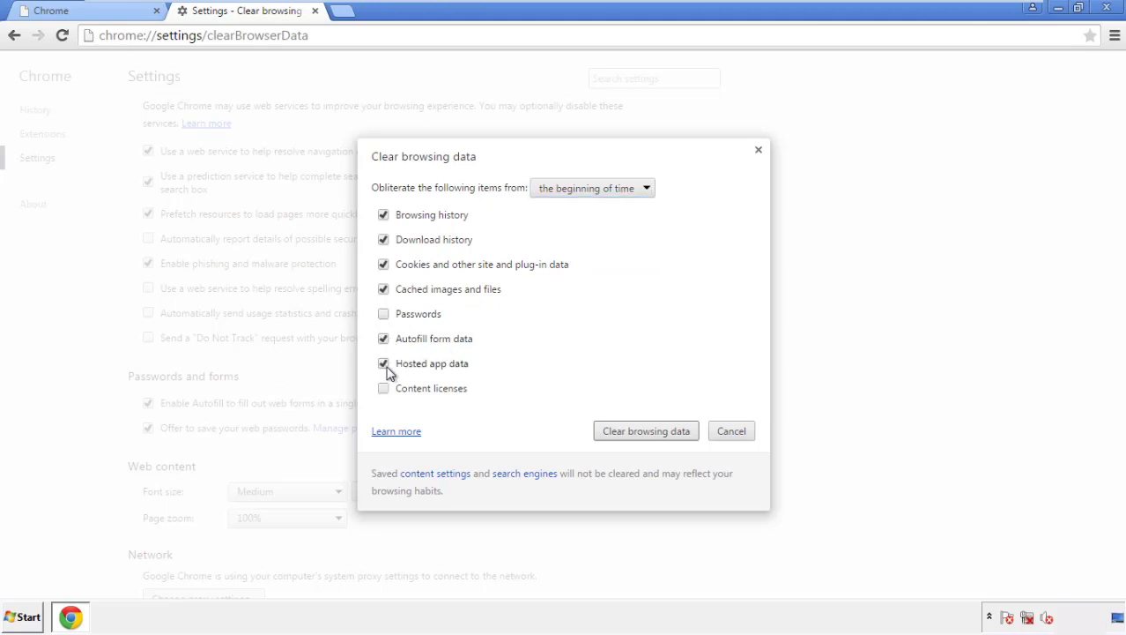
{"action": "left_click", "coordinate": [633, 432]}
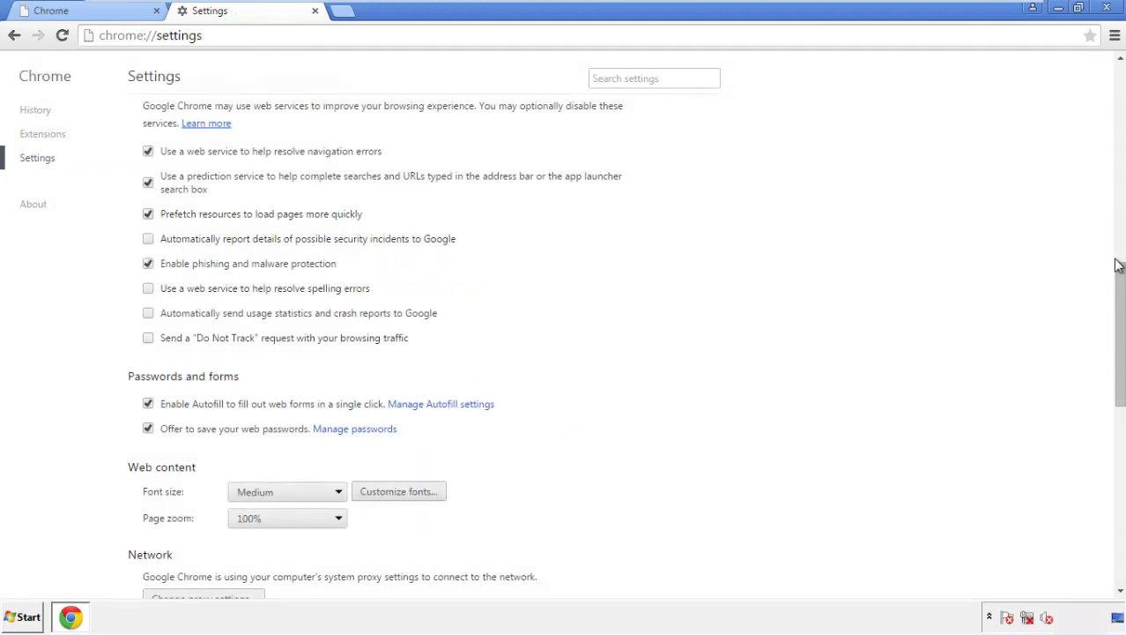
Reset Chrome's settings to their original defaults and close the browser
{"action": "left_click_drag", "start_coordinate": [1117, 265], "coordinate": [1115, 489]}
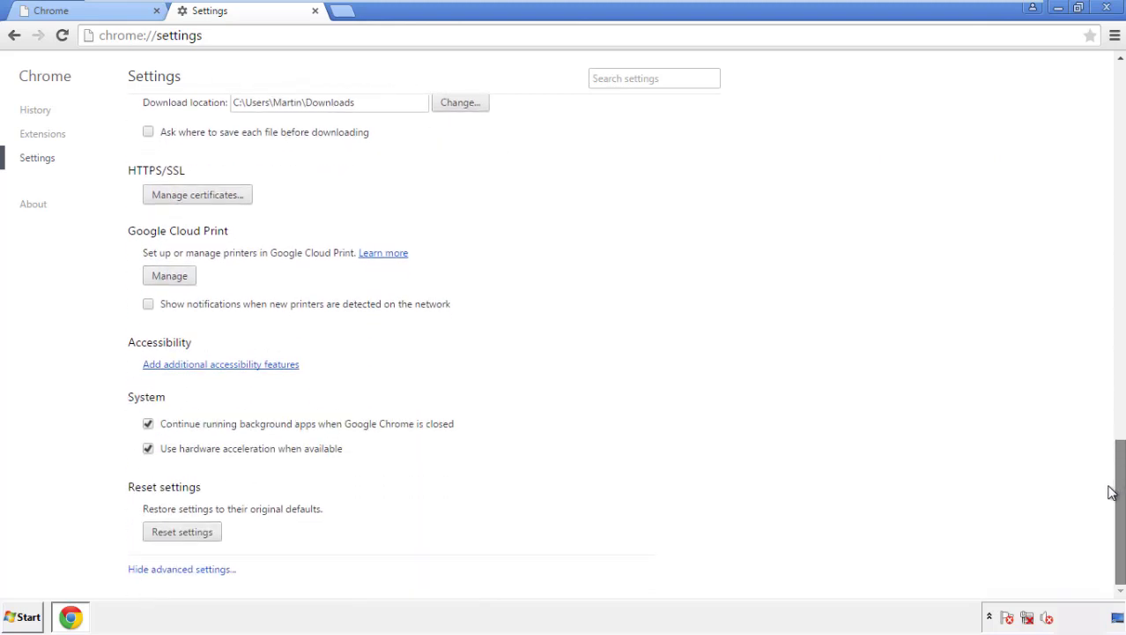
{"action": "left_click", "coordinate": [213, 536]}
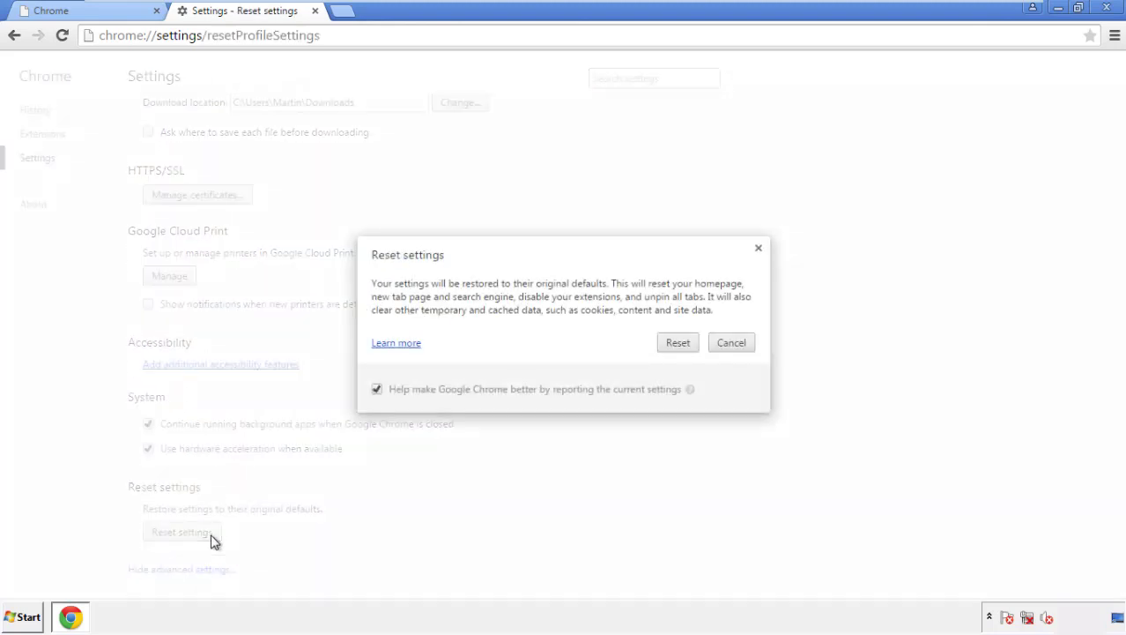
{"action": "left_click", "coordinate": [678, 342]}
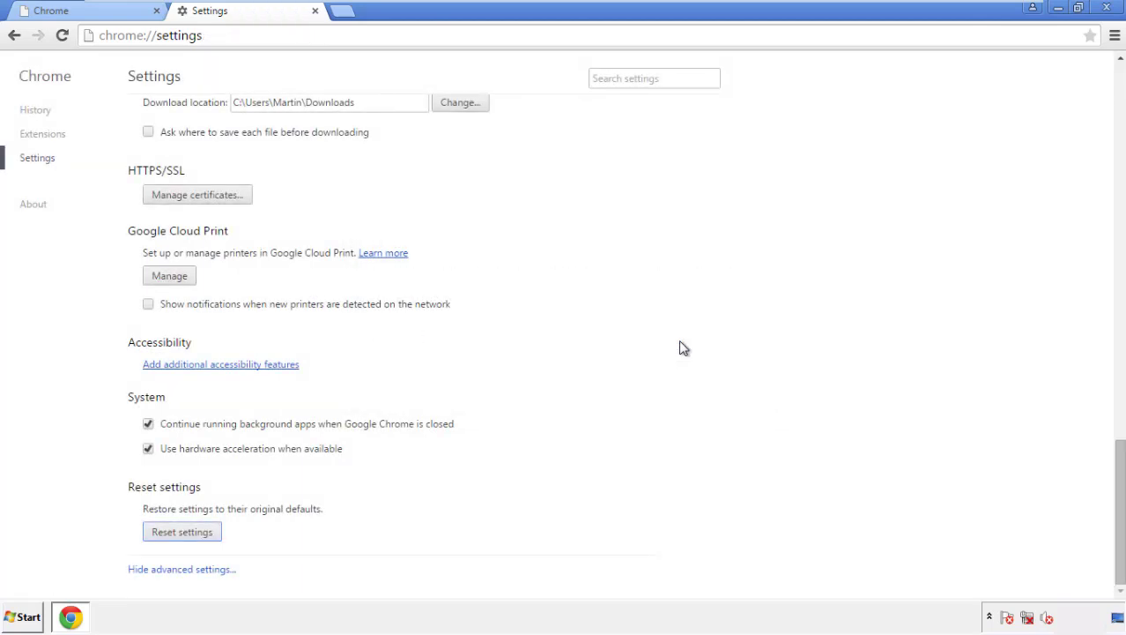
{"action": "left_click", "coordinate": [1107, 8]}
{"action": "left_click", "coordinate": [608, 286]}
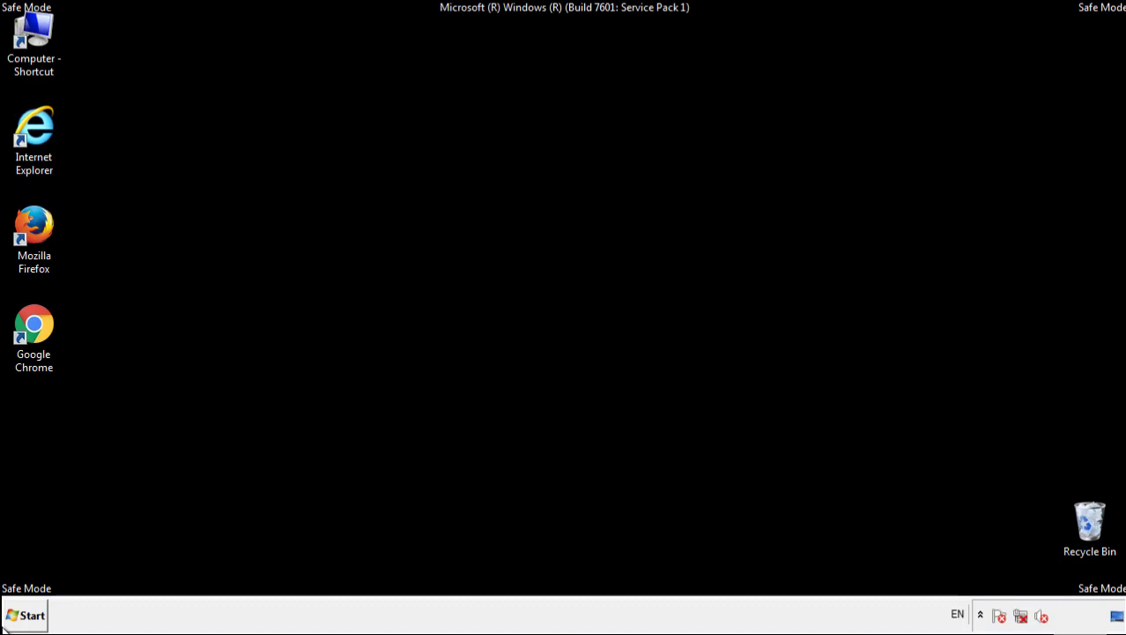
Remove the Search Mine extension in Firefox's Add-ons Manager, then close Firefox
{"action": "double_click", "coordinate": [43, 218]}
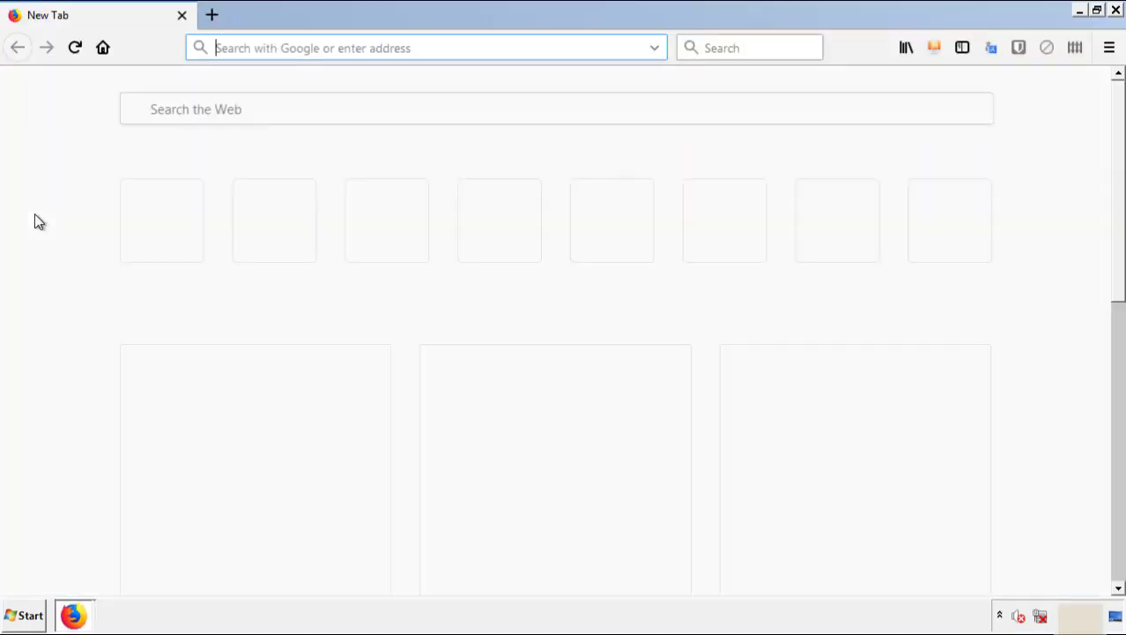
{"action": "left_click", "coordinate": [1109, 47]}
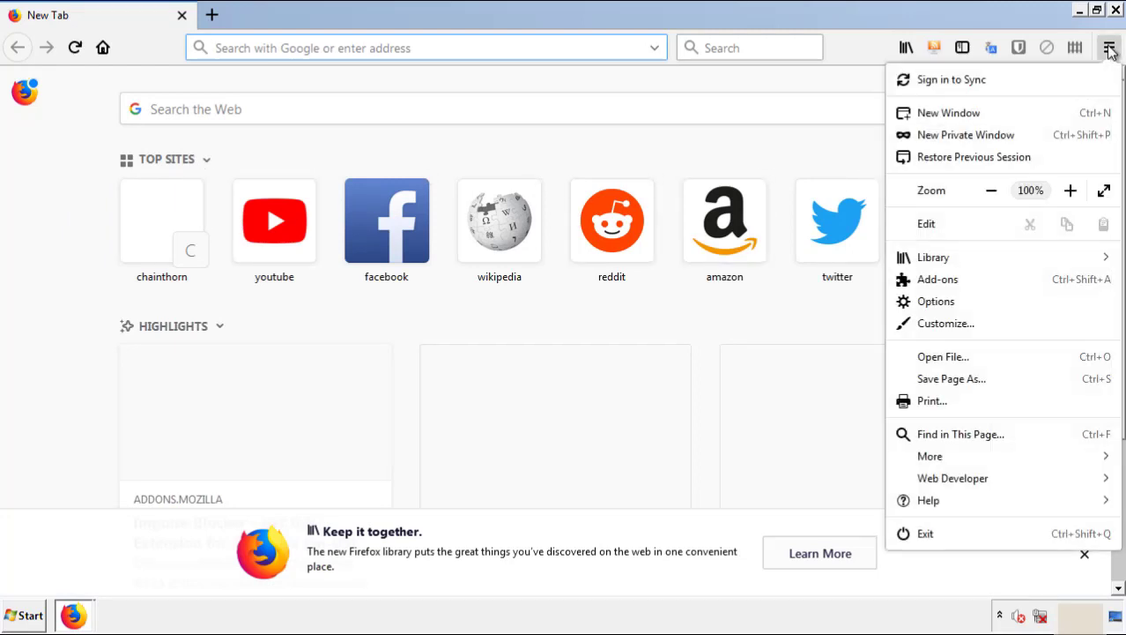
{"action": "left_click", "coordinate": [1038, 284]}
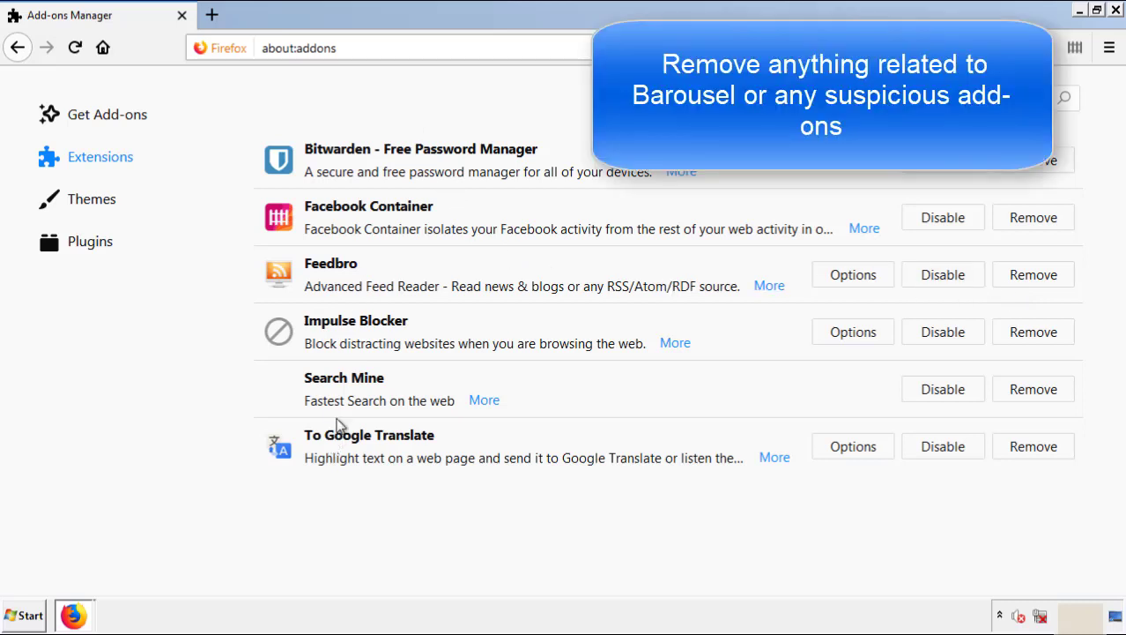
{"action": "left_click", "coordinate": [1031, 395]}
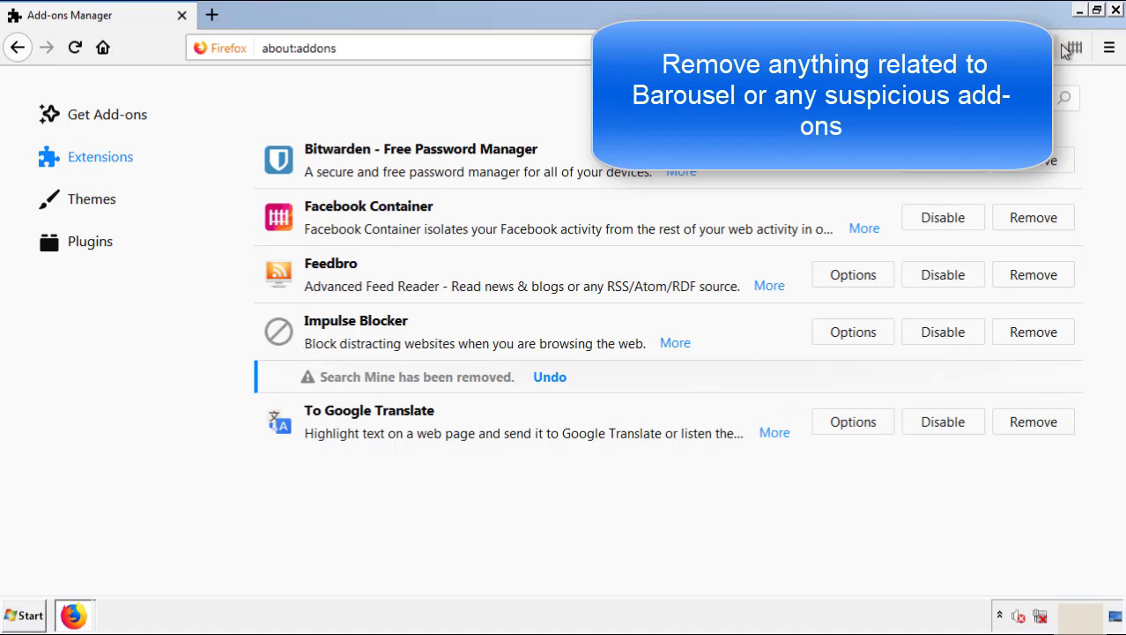
{"action": "left_click", "coordinate": [1116, 10]}
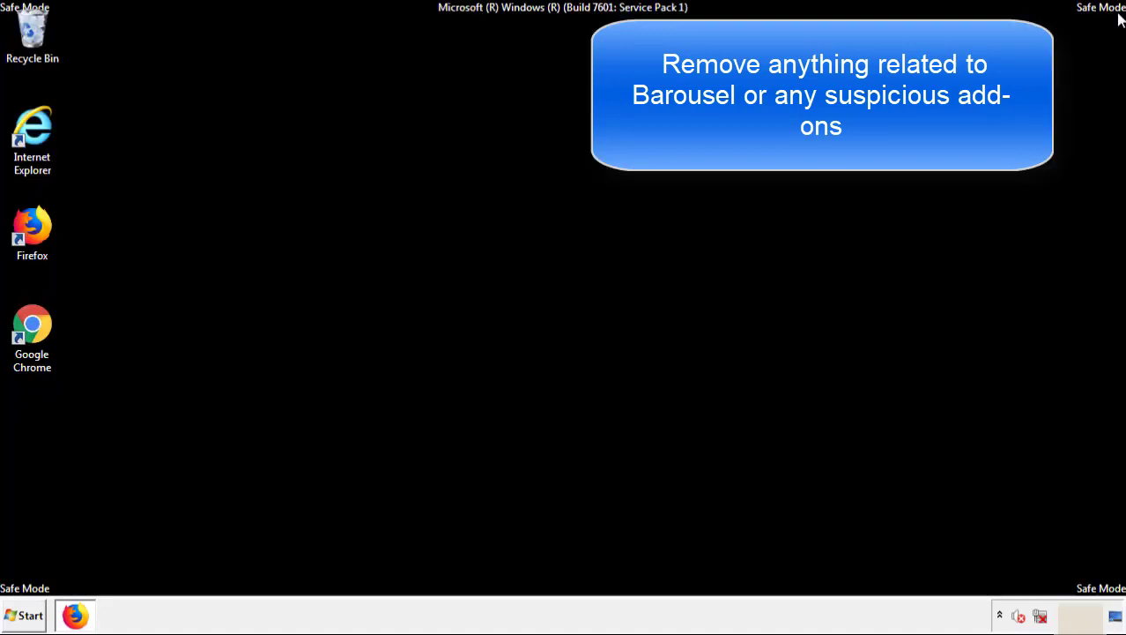
Remove the Search Mine extension from Chrome's Extensions page, then close Chrome
{"action": "double_click", "coordinate": [30, 337]}
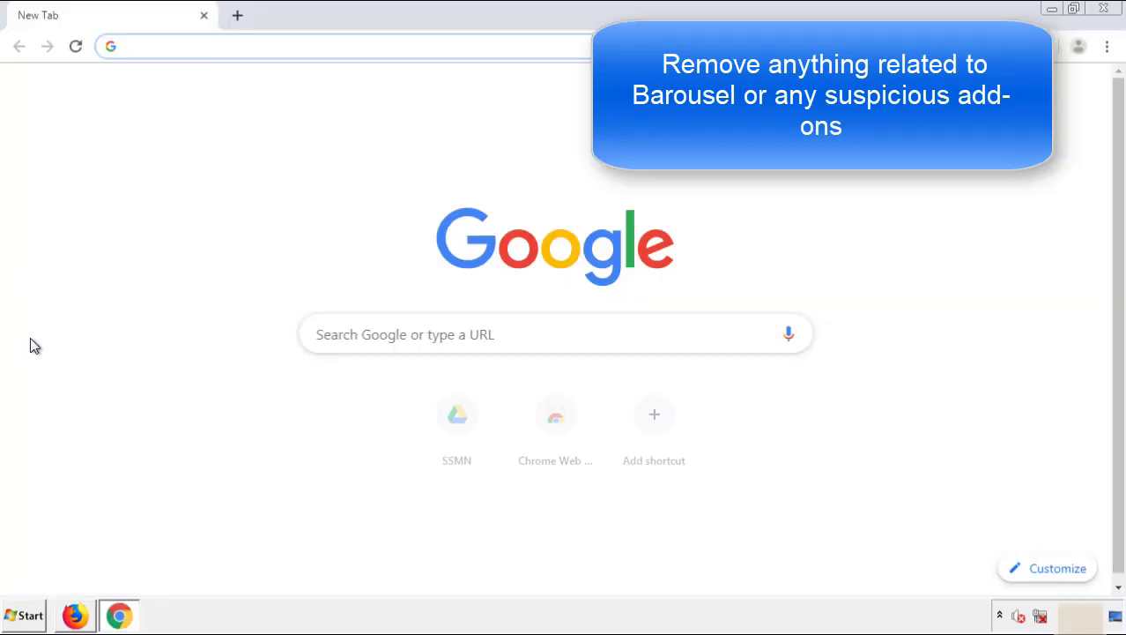
{"action": "left_click", "coordinate": [1107, 46]}
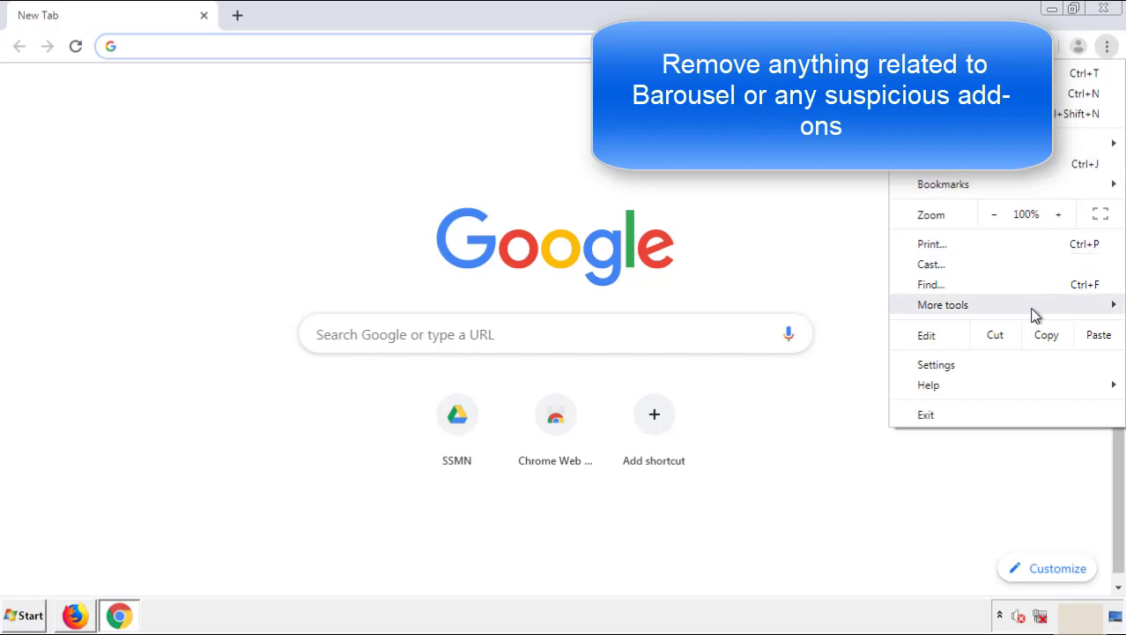
{"action": "mouse_move", "coordinate": [1008, 308]}
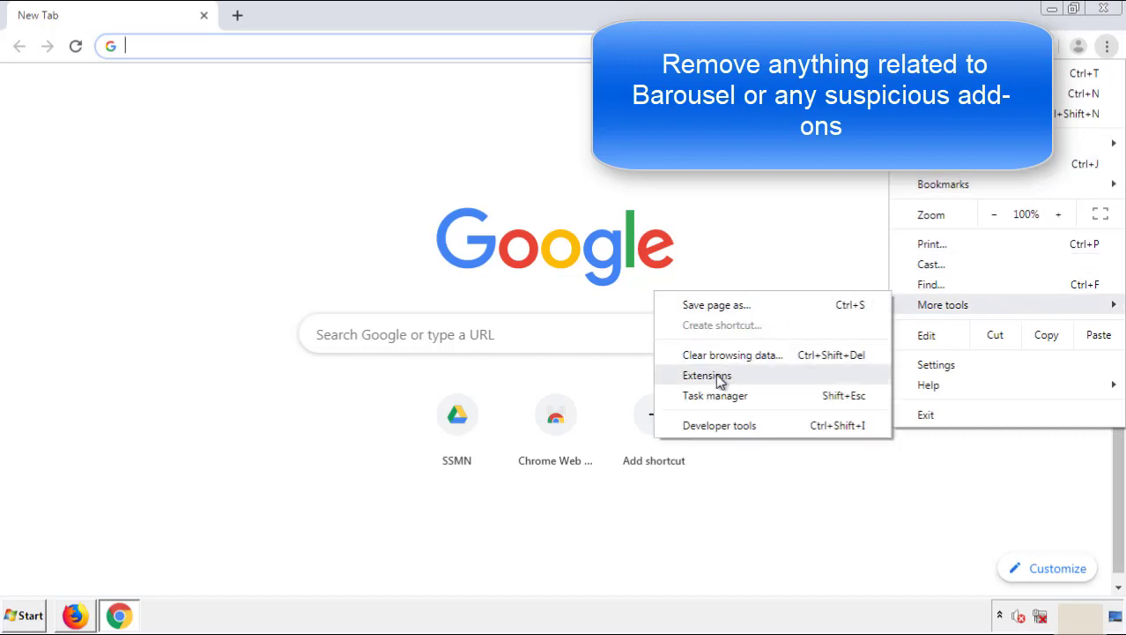
{"action": "left_click", "coordinate": [716, 374]}
{"action": "scroll", "coordinate": [265, 265], "scroll_direction": "down", "scroll_amount": 10}
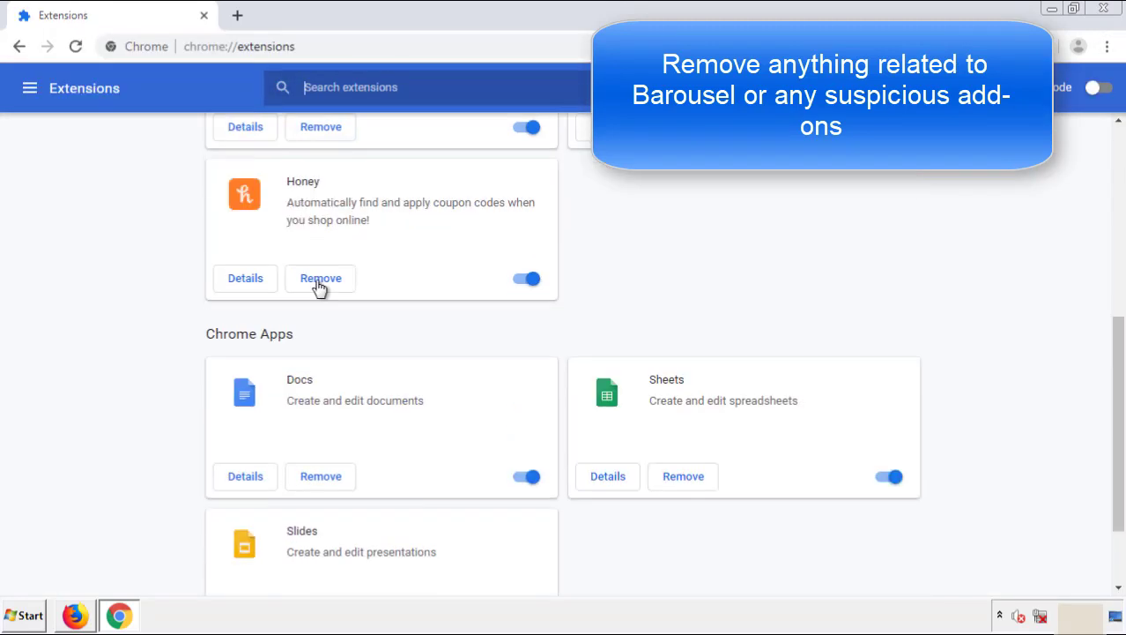
{"action": "scroll", "coordinate": [427, 322], "scroll_direction": "up", "scroll_amount": 10}
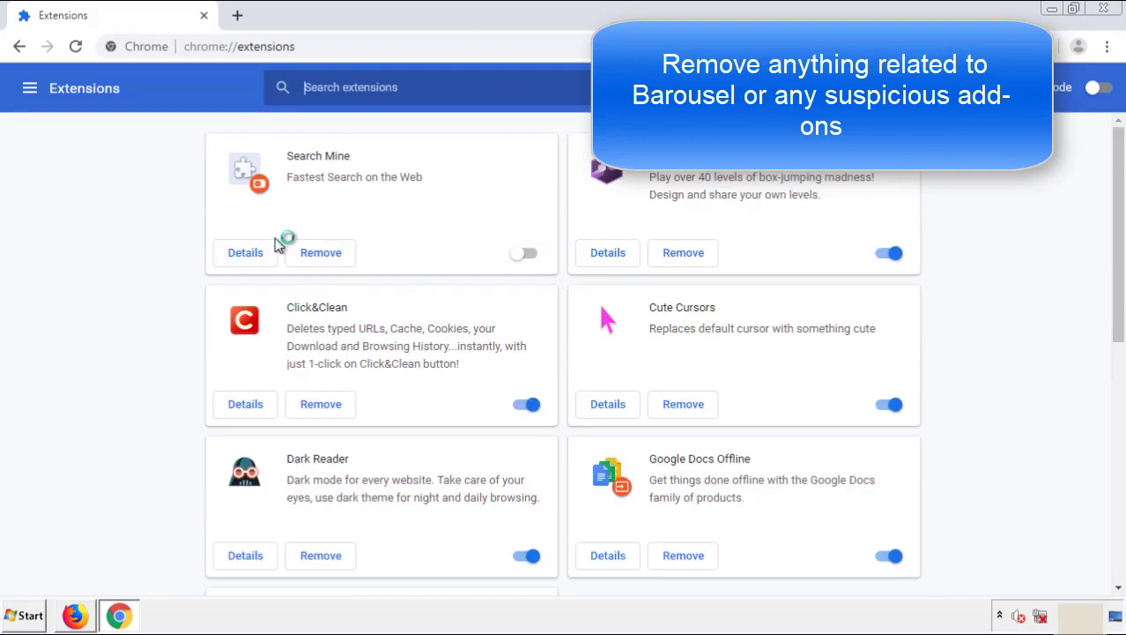
{"action": "left_click", "coordinate": [319, 256]}
{"action": "key", "text": "Return"}
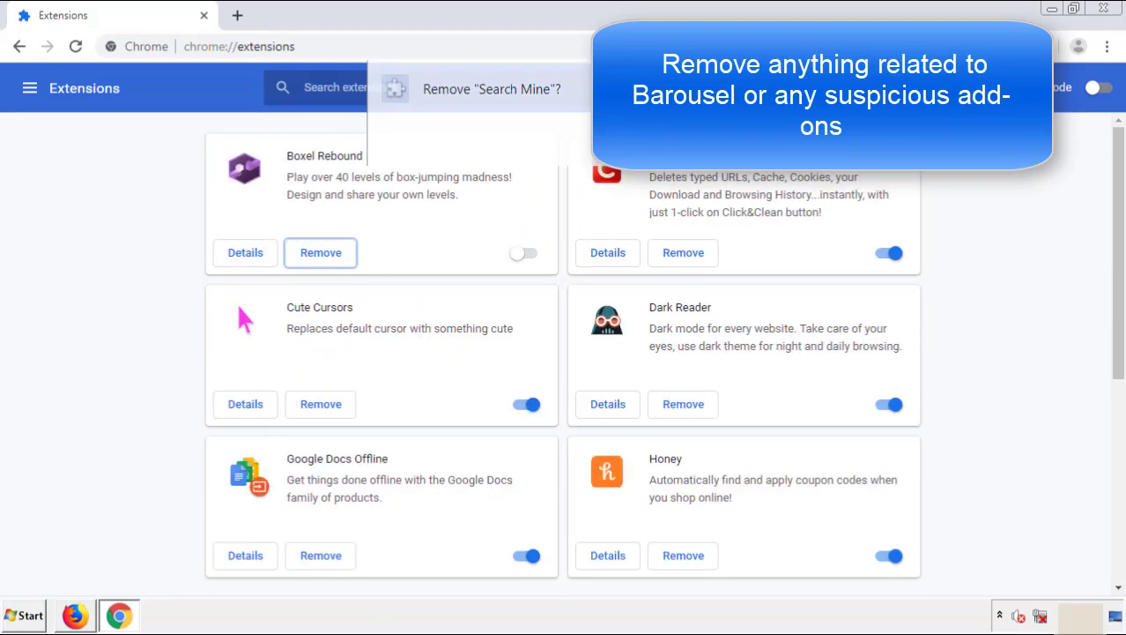
{"action": "left_click", "coordinate": [1104, 8]}
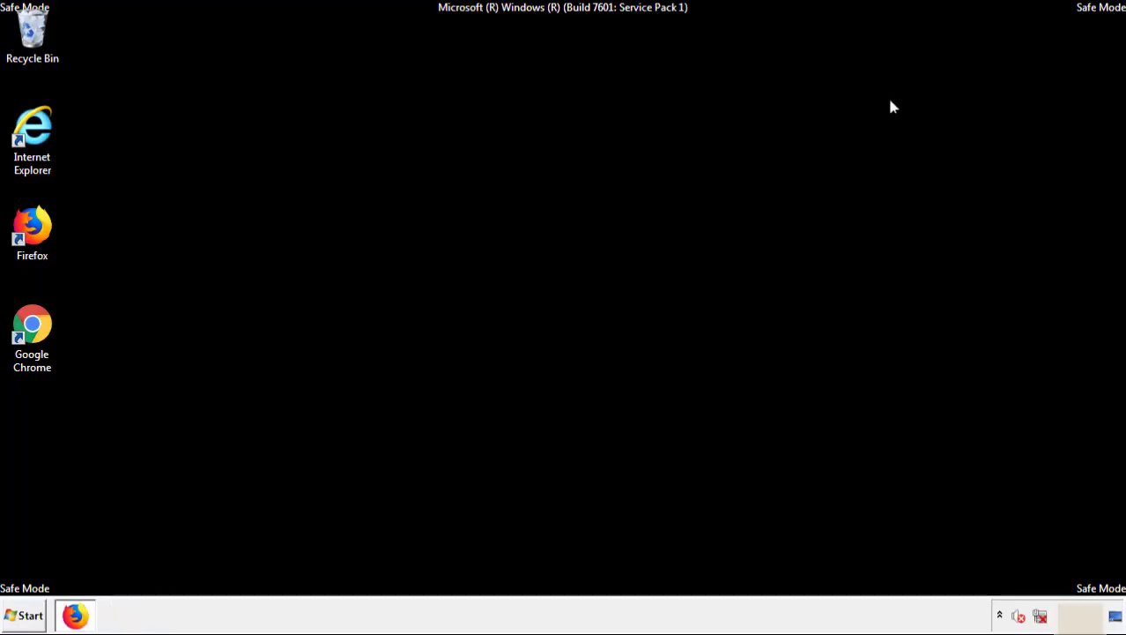
From the Start menu, expand the Shut down options to reveal Restart
{"action": "left_click", "coordinate": [27, 616]}
{"action": "left_click", "coordinate": [304, 577]}
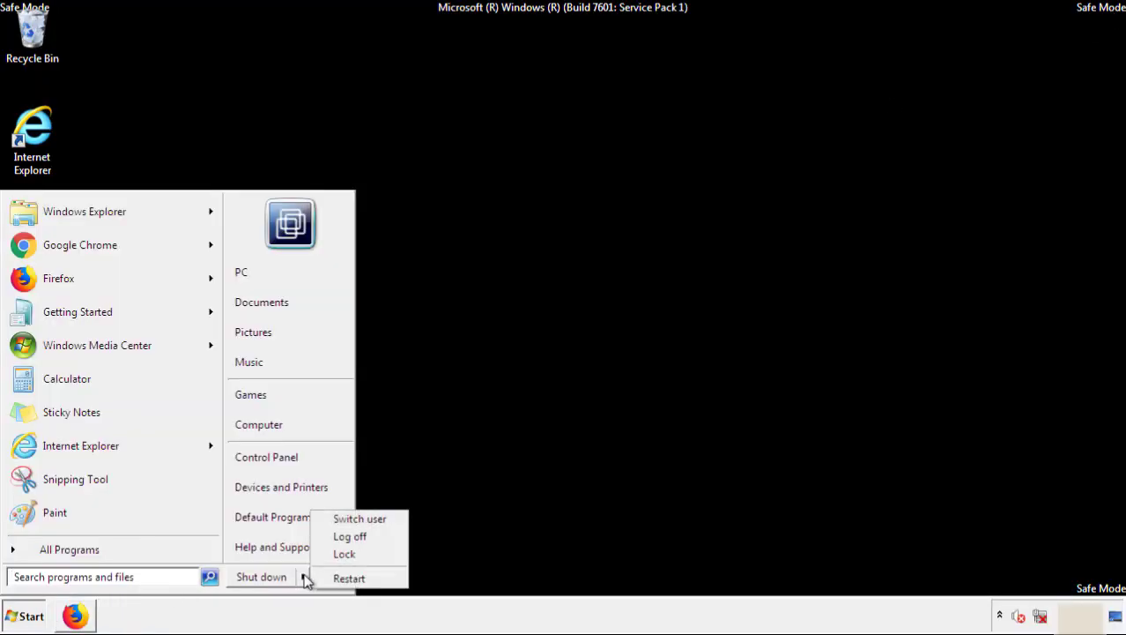